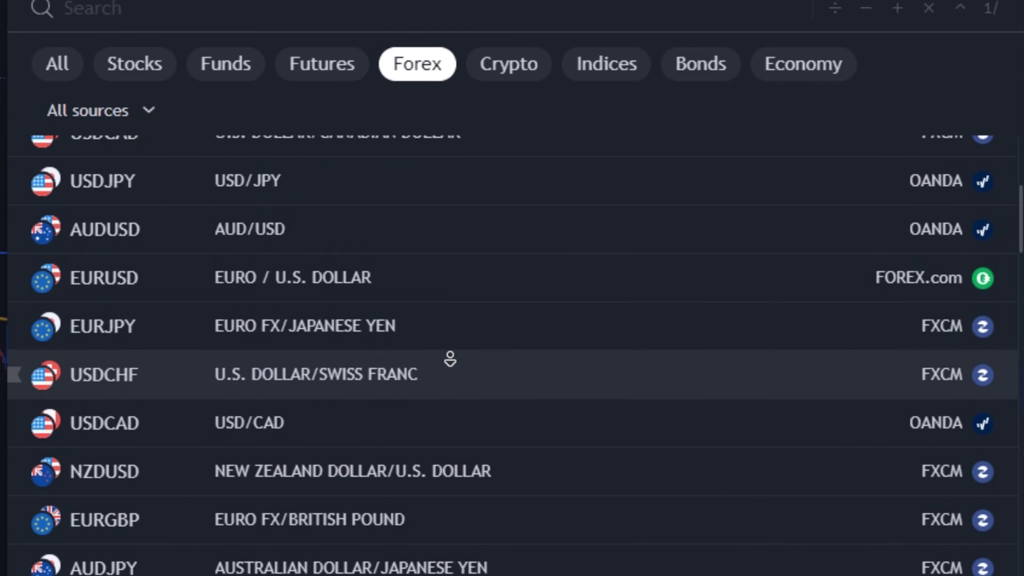
Step: Search the indicators and add Firefly Oscillator [LazyBear] to the chart
{"action": "scroll", "coordinate": [449, 358], "scroll_direction": "down", "scroll_amount": 18}
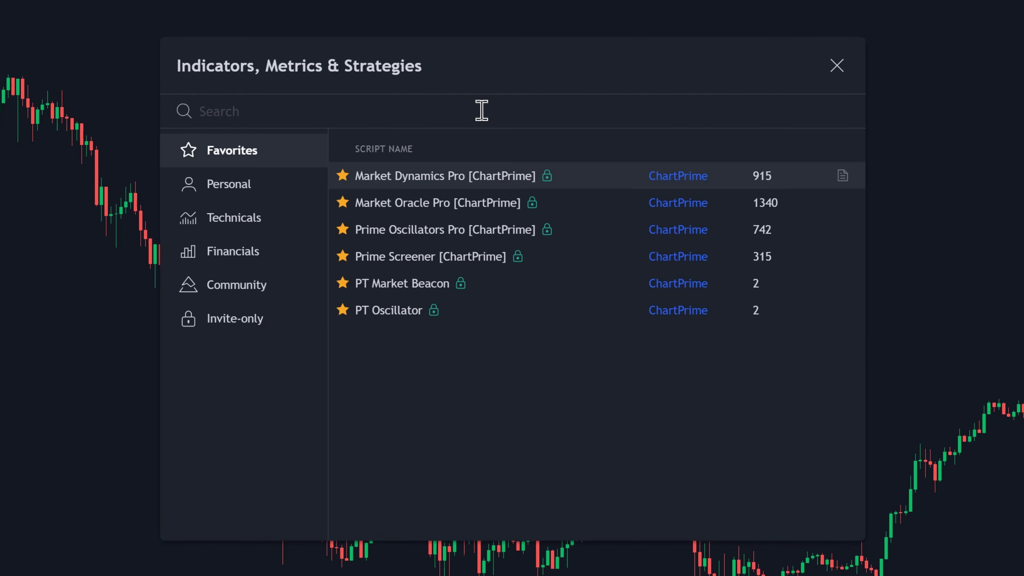
{"action": "type", "text": "irefly oscillator"}
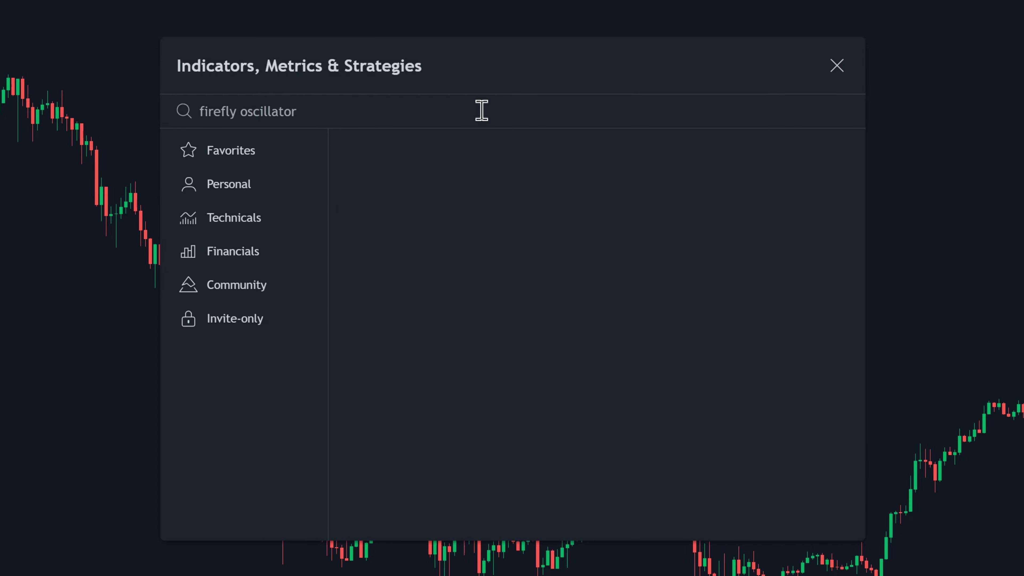
{"action": "left_click", "coordinate": [451, 179]}
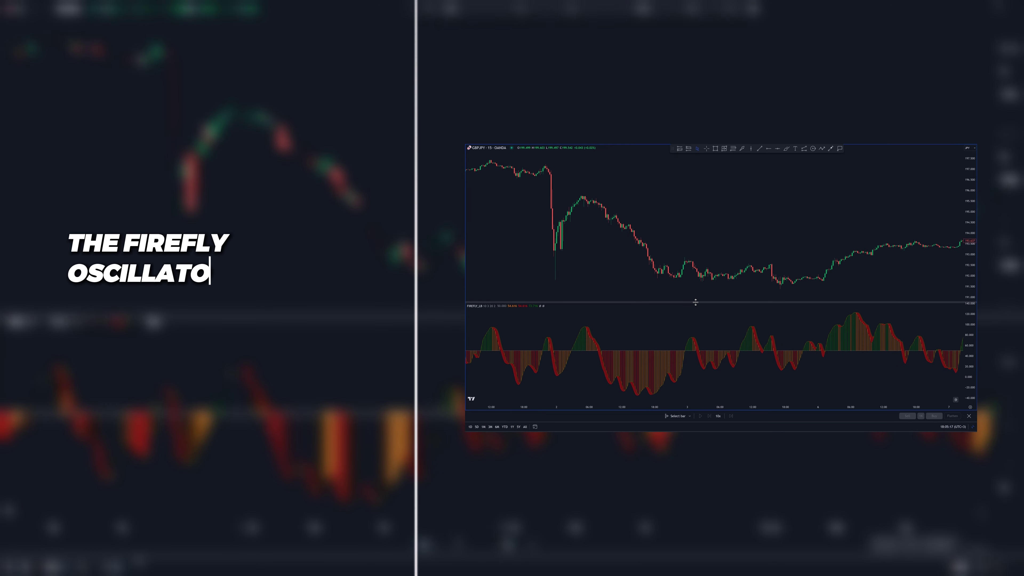
Step: Enlarge the oscillator pane, rescale the price axis, widen the candles and pan to earlier bars
{"action": "left_click_drag", "start_coordinate": [695, 301], "coordinate": [647, 332]}
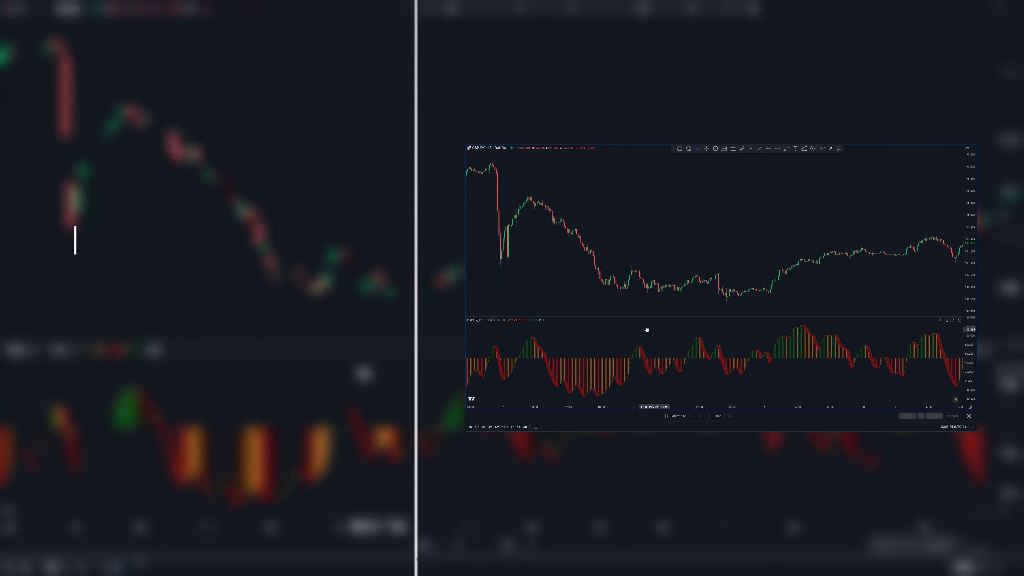
{"action": "left_click_drag", "start_coordinate": [965, 254], "coordinate": [915, 279]}
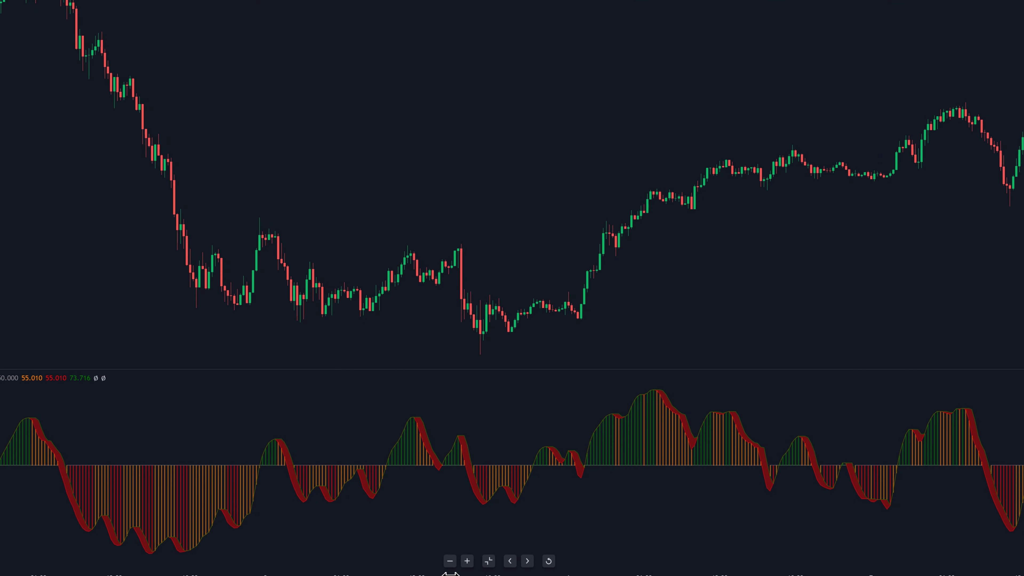
{"action": "left_click_drag", "start_coordinate": [450, 573], "coordinate": [467, 572]}
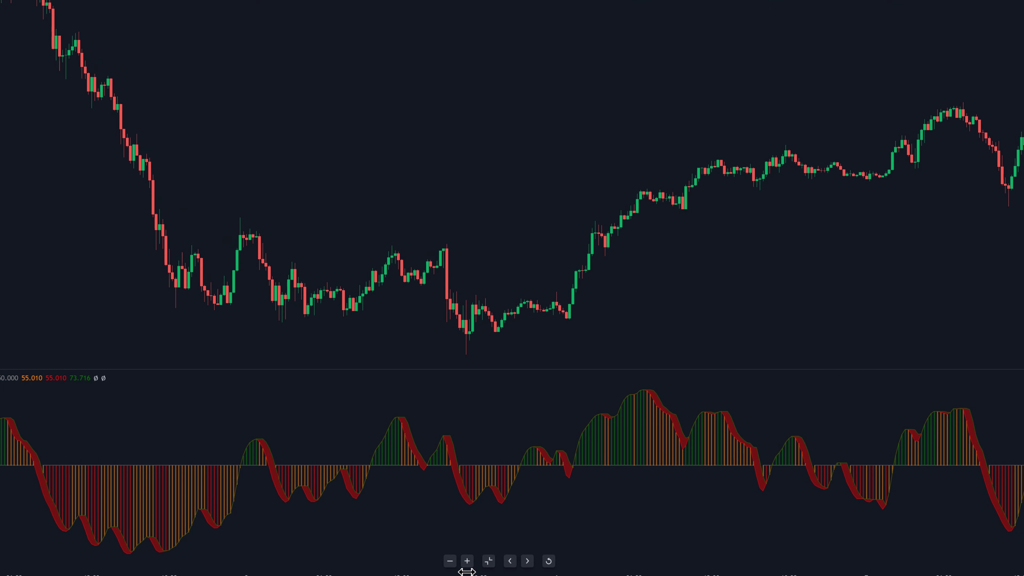
{"action": "left_click_drag", "start_coordinate": [689, 502], "coordinate": [692, 520]}
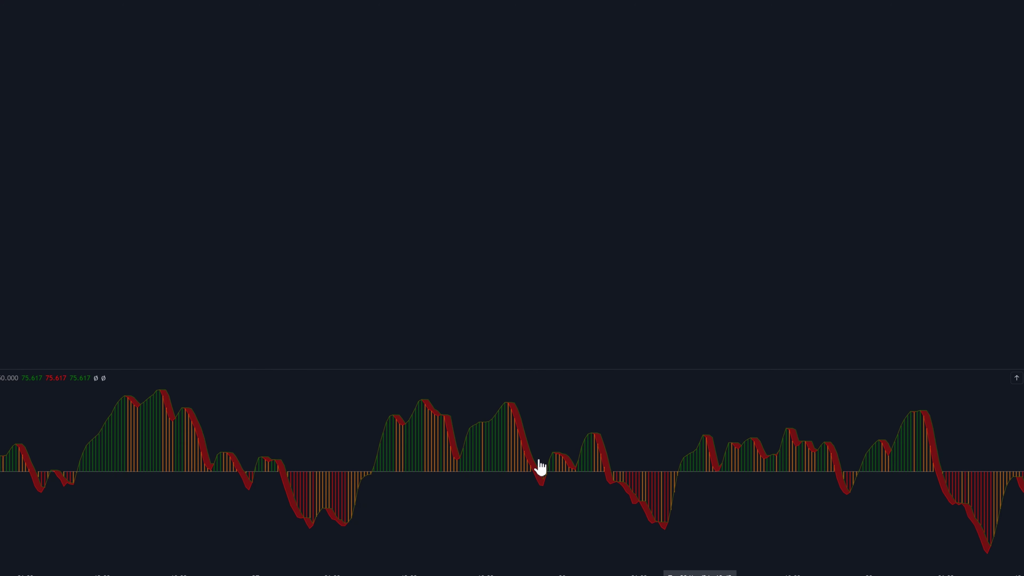
Step: In the Firefly settings, change the Color 0 histogram plot type to Area
{"action": "left_click", "coordinate": [17, 378]}
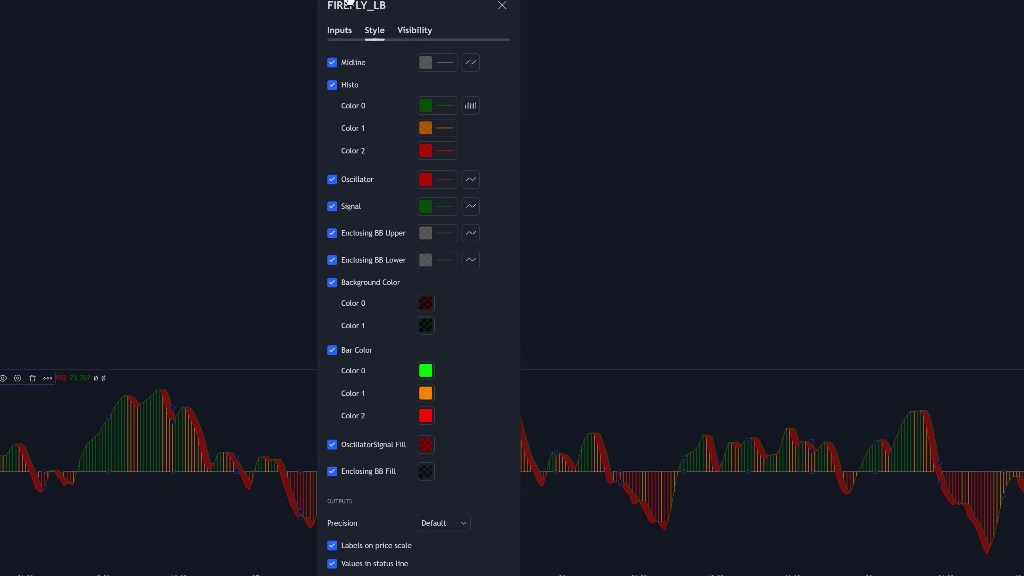
{"action": "left_click", "coordinate": [345, 105]}
{"action": "left_click", "coordinate": [367, 271]}
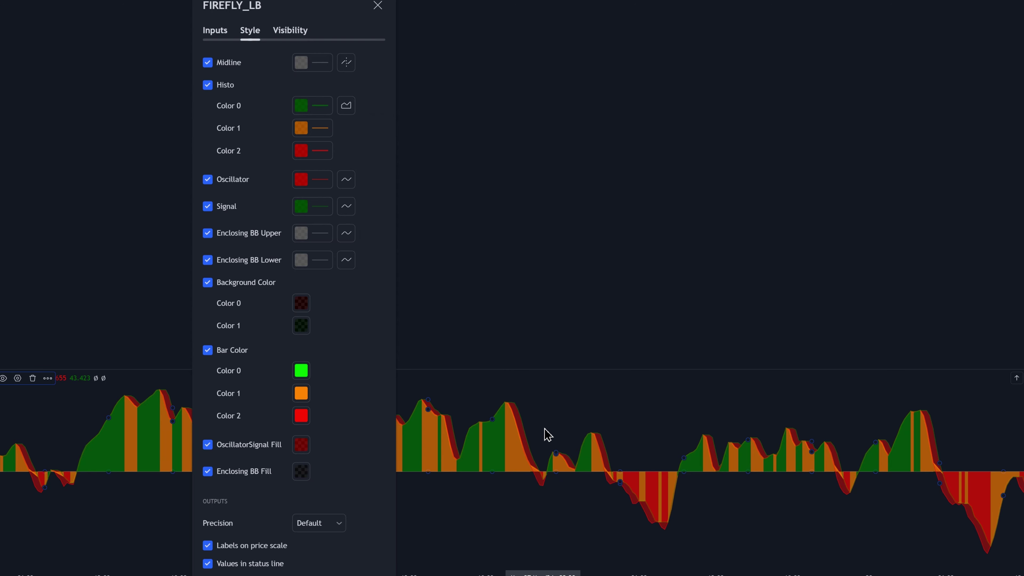
{"action": "left_click_drag", "start_coordinate": [548, 434], "coordinate": [513, 422]}
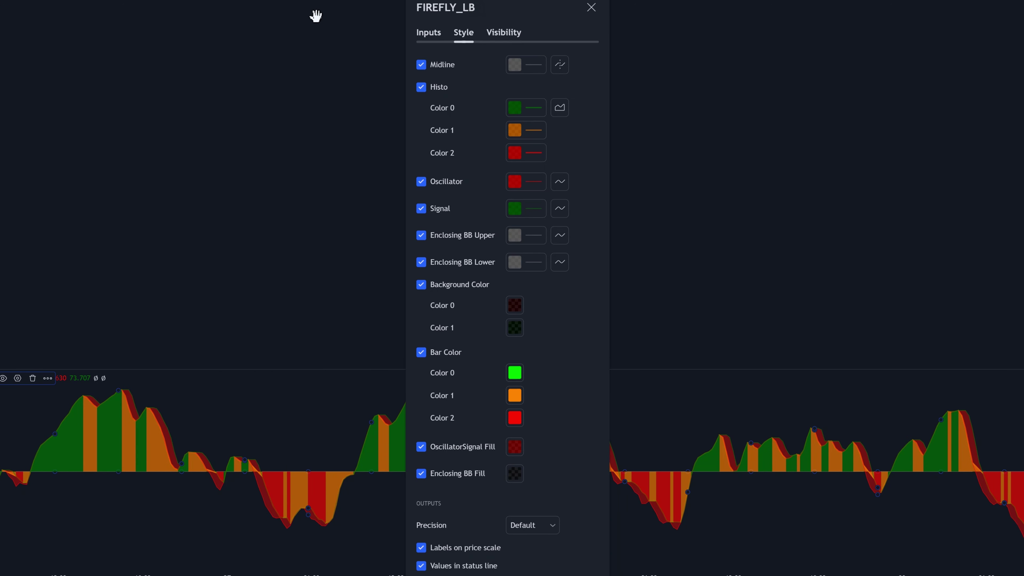
{"action": "left_click_drag", "start_coordinate": [316, 15], "coordinate": [64, 18]}
Step: Hide the Oscillator and Signal lines, then go to the Inputs settings
{"action": "left_click", "coordinate": [169, 184]}
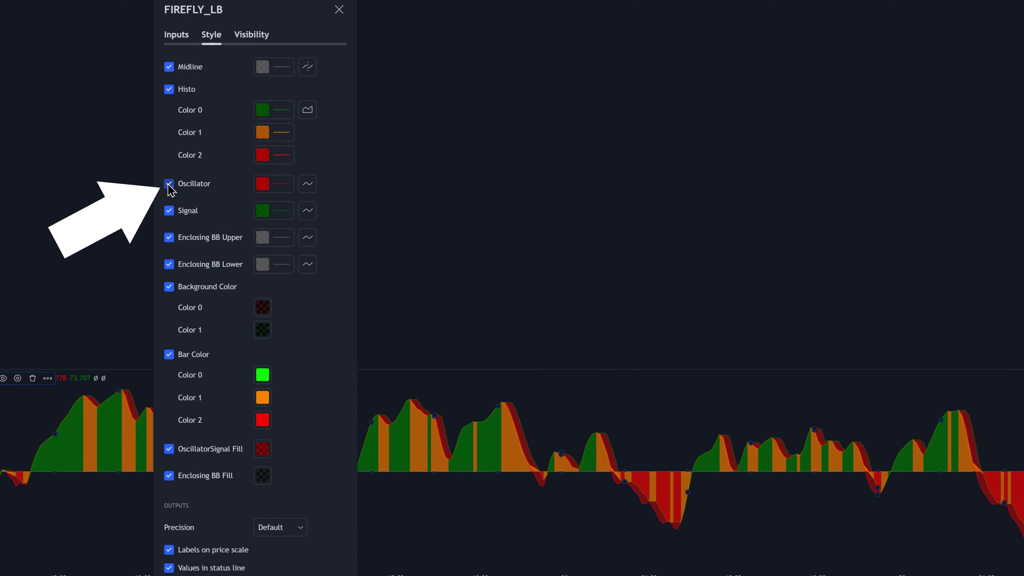
{"action": "left_click", "coordinate": [169, 210]}
{"action": "left_click", "coordinate": [169, 184]}
{"action": "left_click", "coordinate": [169, 211]}
{"action": "left_click", "coordinate": [169, 184]}
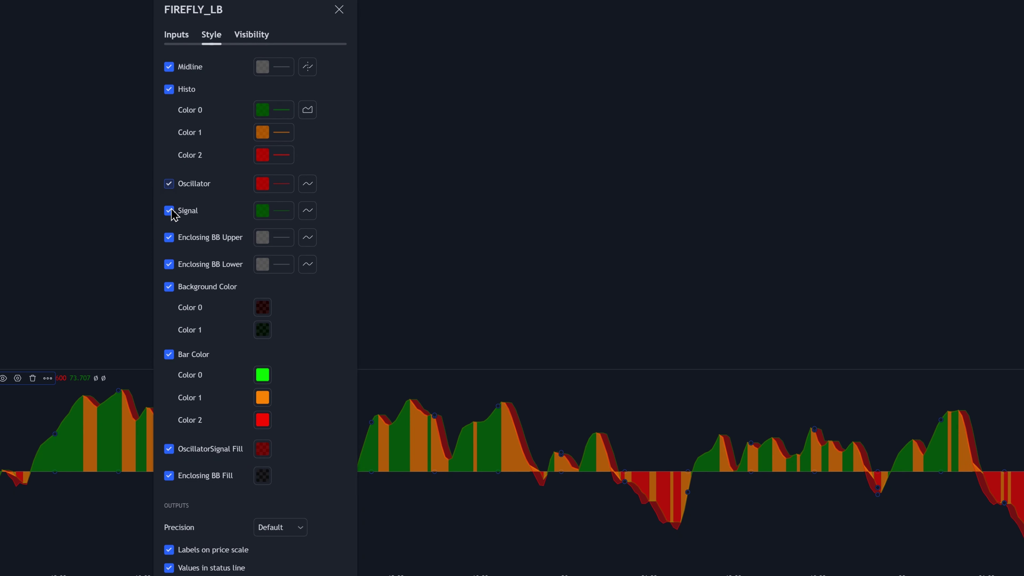
{"action": "left_click", "coordinate": [169, 210]}
{"action": "left_click", "coordinate": [169, 210]}
{"action": "left_click", "coordinate": [169, 184]}
{"action": "left_click", "coordinate": [170, 186]}
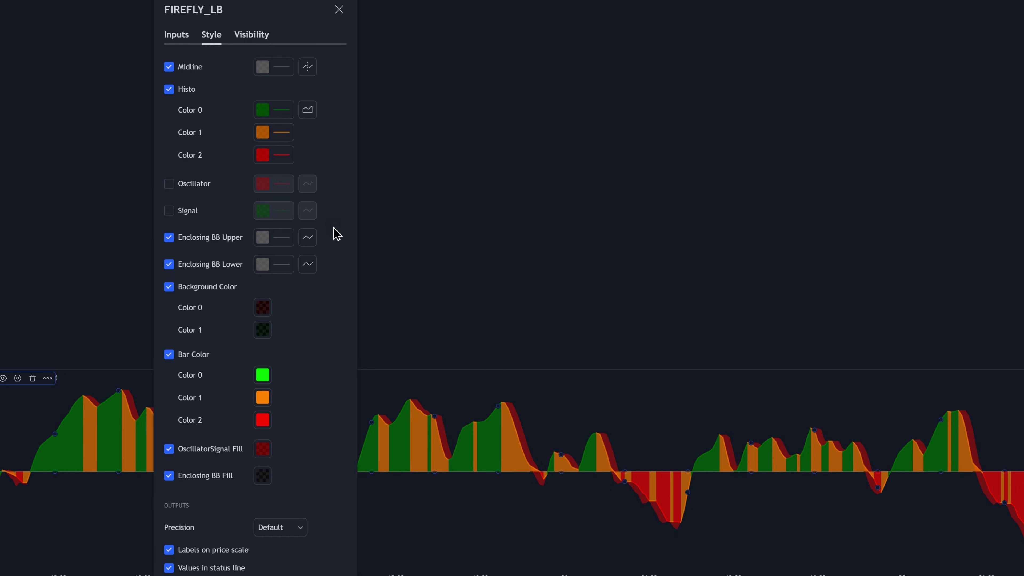
{"action": "left_click", "coordinate": [174, 35]}
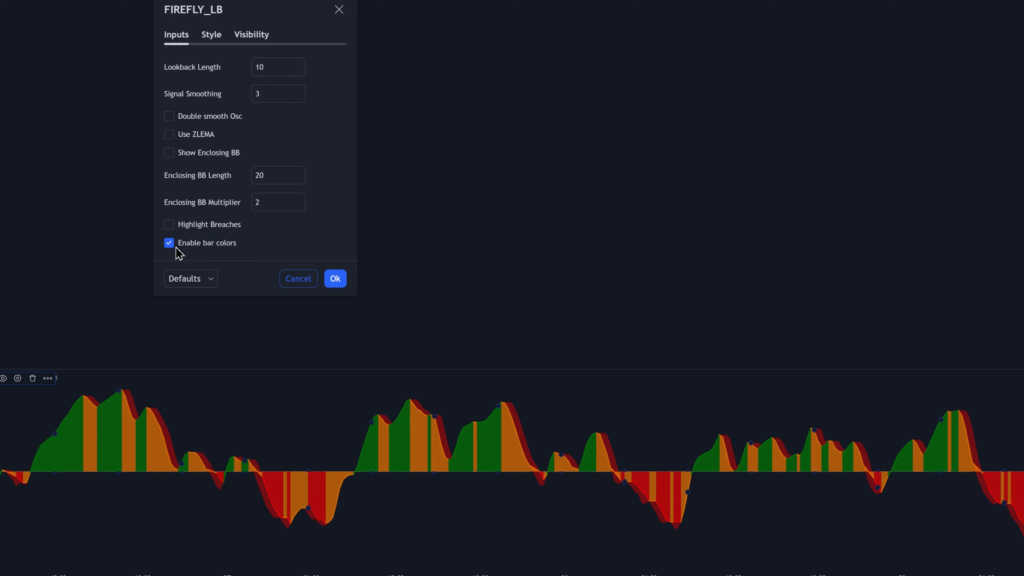
Step: Apply green, orange and red bar colours to the candles, then try the Double smooth Osc option
{"action": "left_click", "coordinate": [496, 240]}
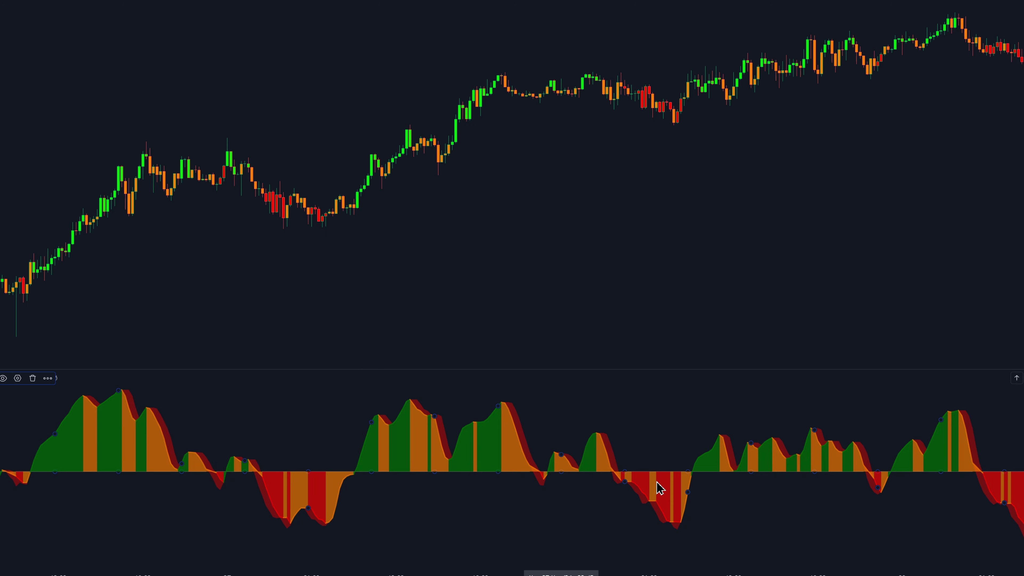
{"action": "left_click_drag", "start_coordinate": [574, 254], "coordinate": [733, 255]}
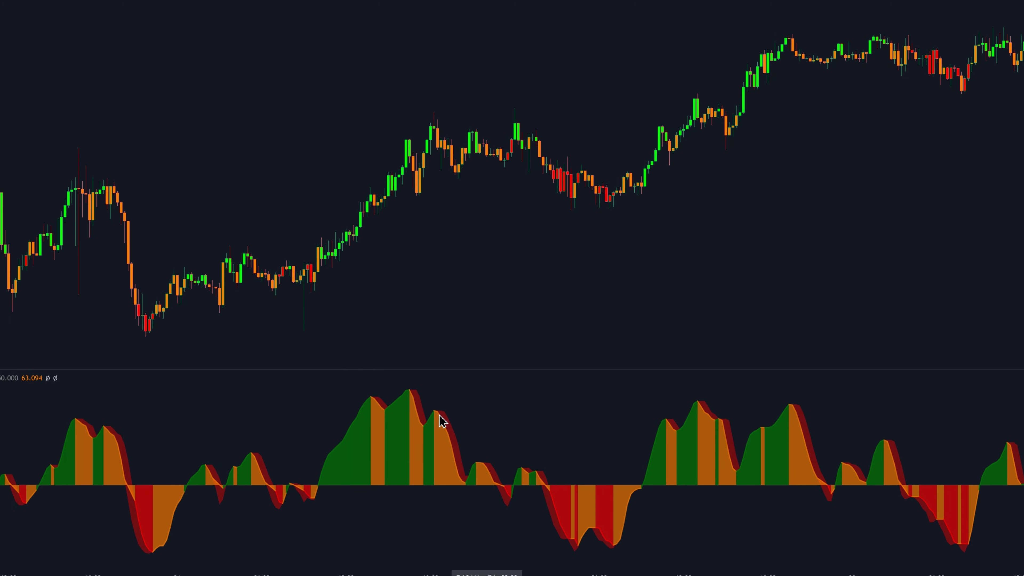
{"action": "left_click", "coordinate": [18, 377]}
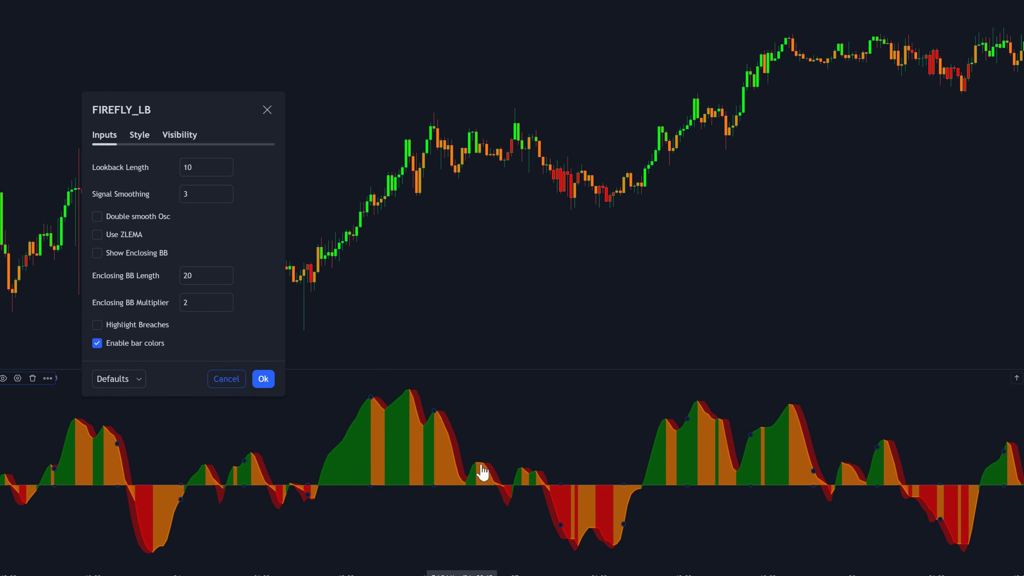
{"action": "left_click", "coordinate": [97, 216]}
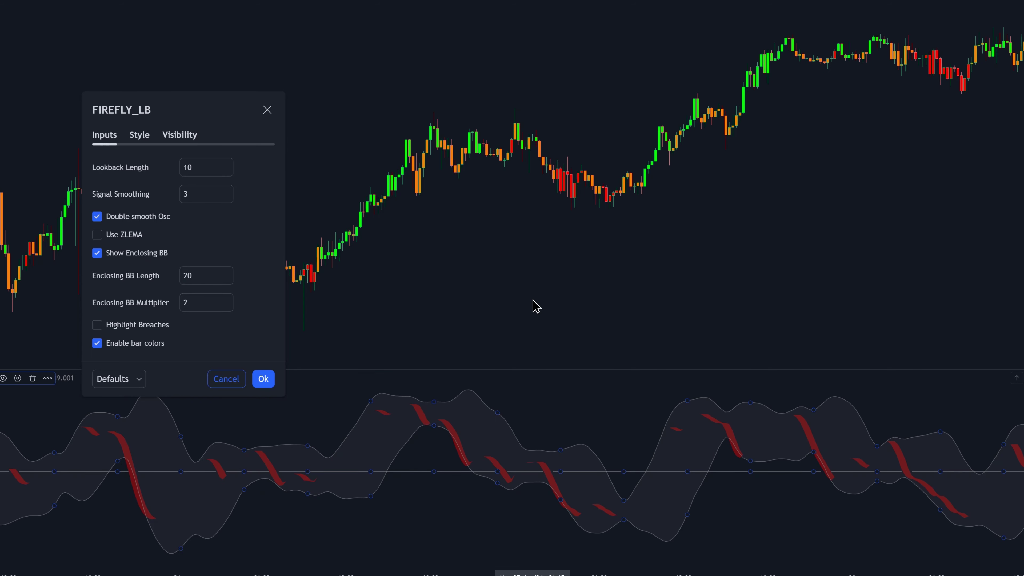
{"action": "scroll", "coordinate": [532, 307], "scroll_direction": "up", "scroll_amount": 3}
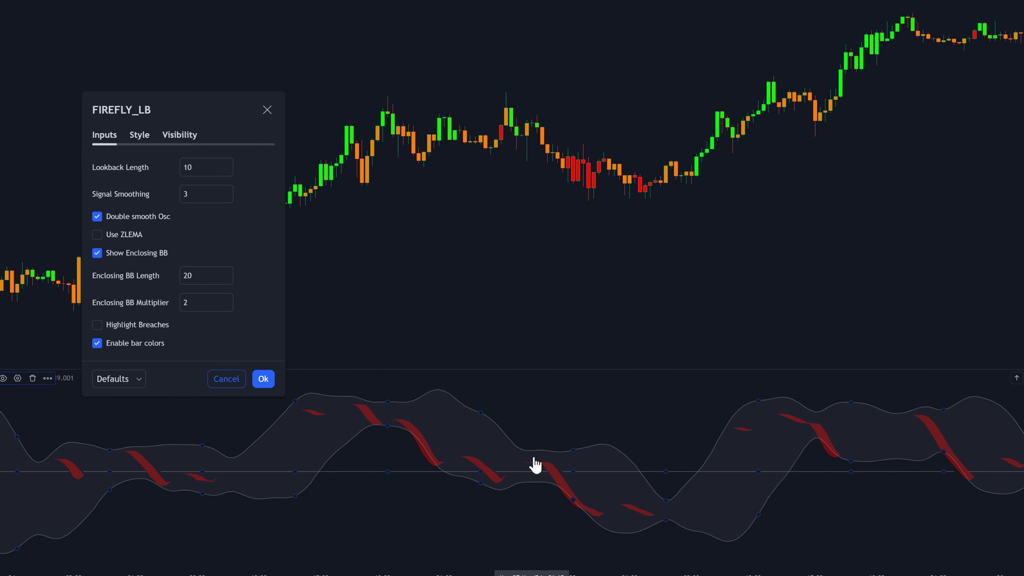
{"action": "scroll", "coordinate": [533, 460], "scroll_direction": "down", "scroll_amount": 3}
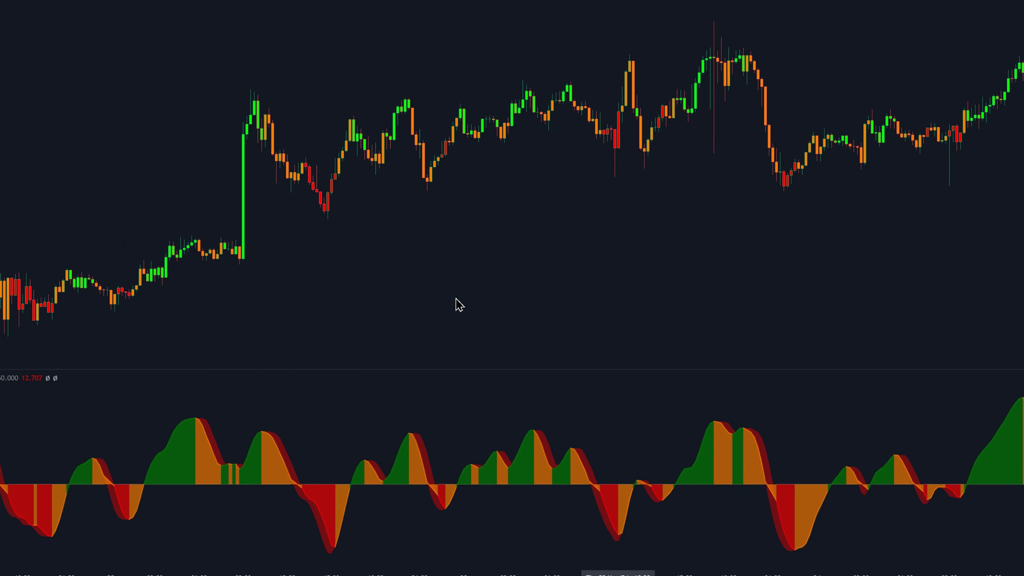
Step: Switch the symbol and add the PT Market Beacon indicator for Long/Short signals
{"action": "key", "text": "Down"}
{"action": "key", "text": "Down"}
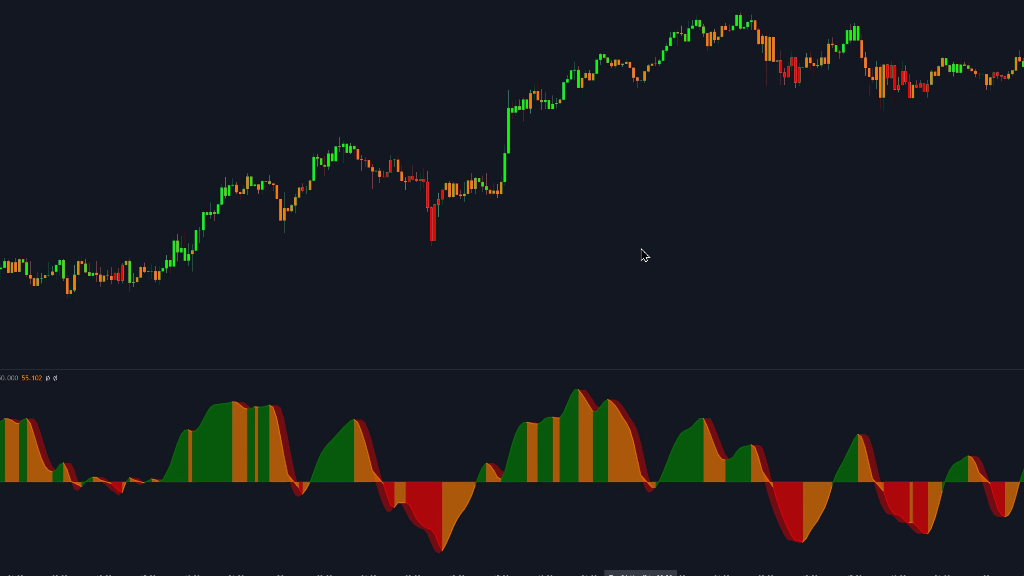
{"action": "key", "text": "/"}
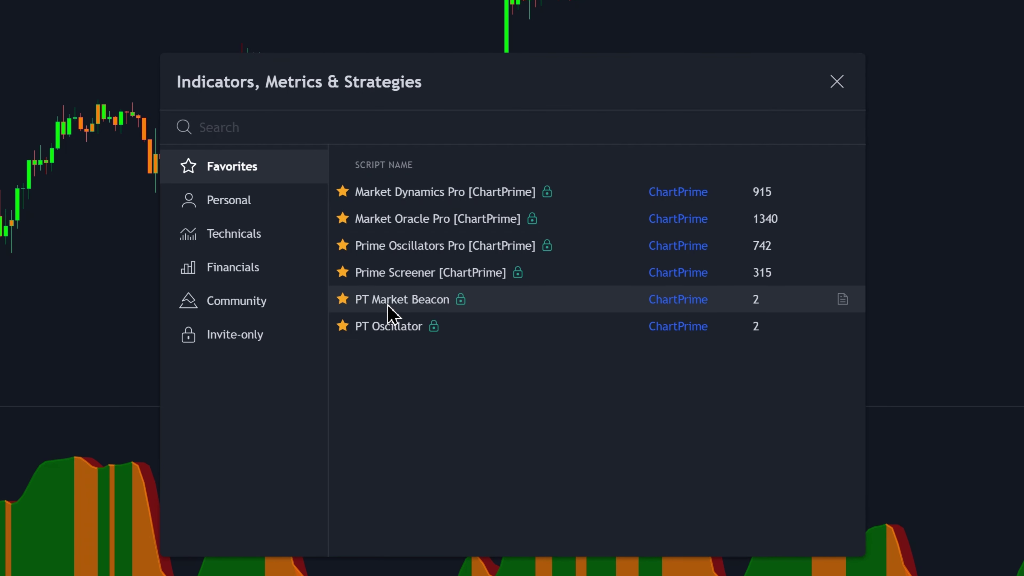
{"action": "left_click", "coordinate": [364, 306]}
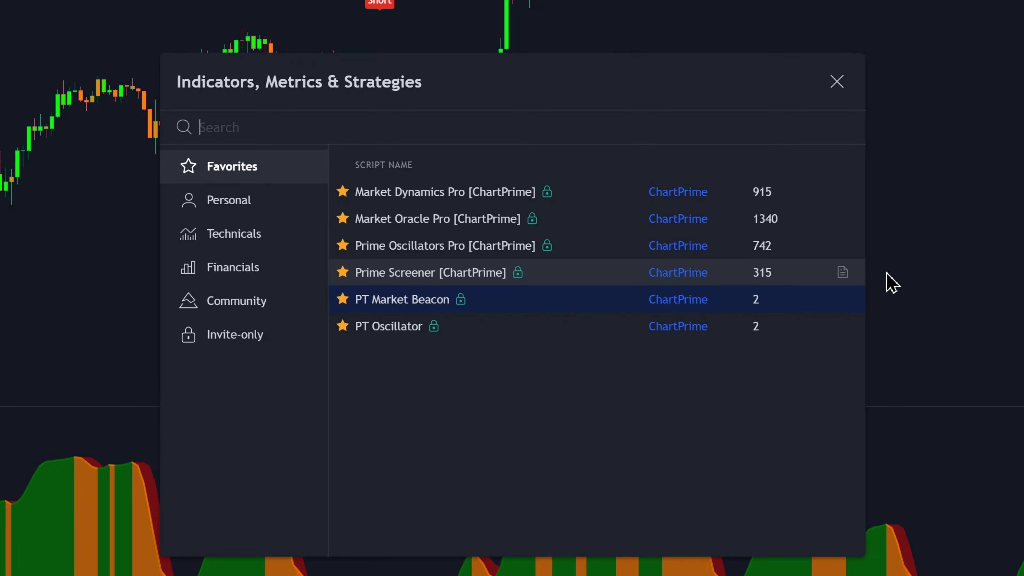
{"action": "left_click", "coordinate": [919, 260]}
Step: Search 'adx and di', add the top ADX and DI script, and pan to older bars
{"action": "key", "text": "/"}
{"action": "type", "text": "adx and di"}
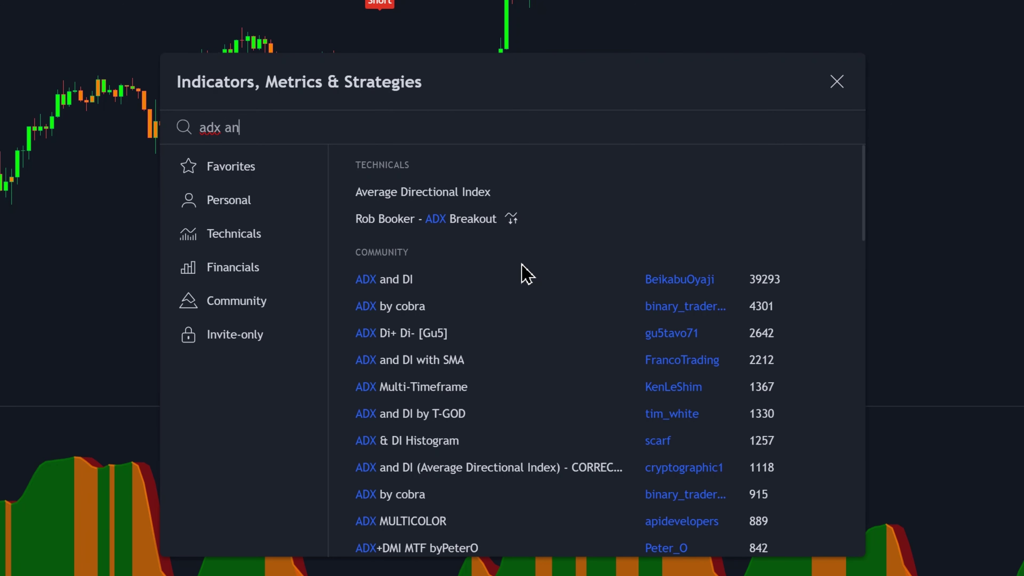
{"action": "left_click", "coordinate": [524, 196]}
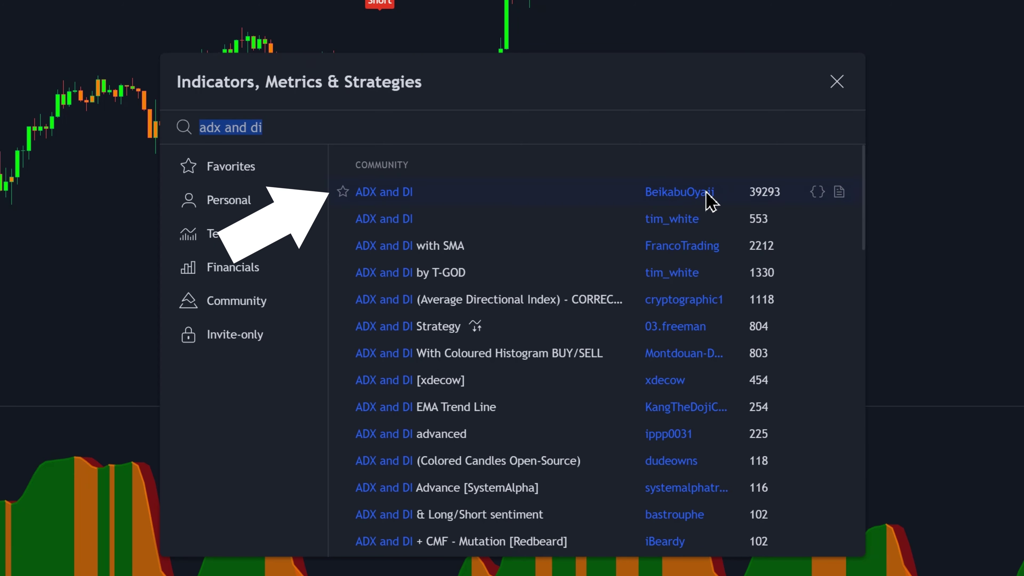
{"action": "key", "text": "Escape"}
{"action": "left_click_drag", "start_coordinate": [473, 222], "coordinate": [897, 217]}
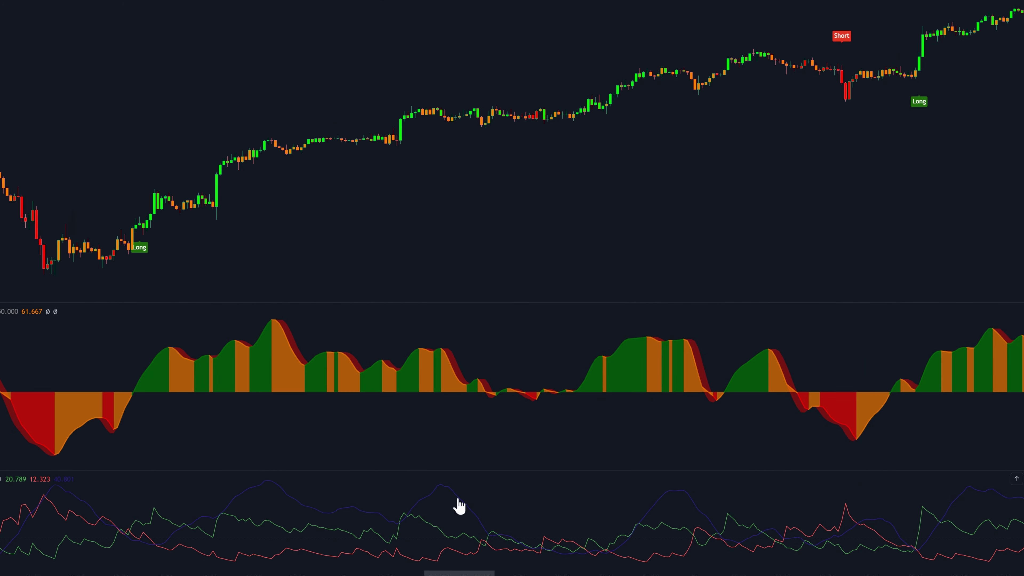
Step: Colour the ADX line yellow and set ADX and DI length 20 and threshold 30
{"action": "double_click", "coordinate": [459, 501]}
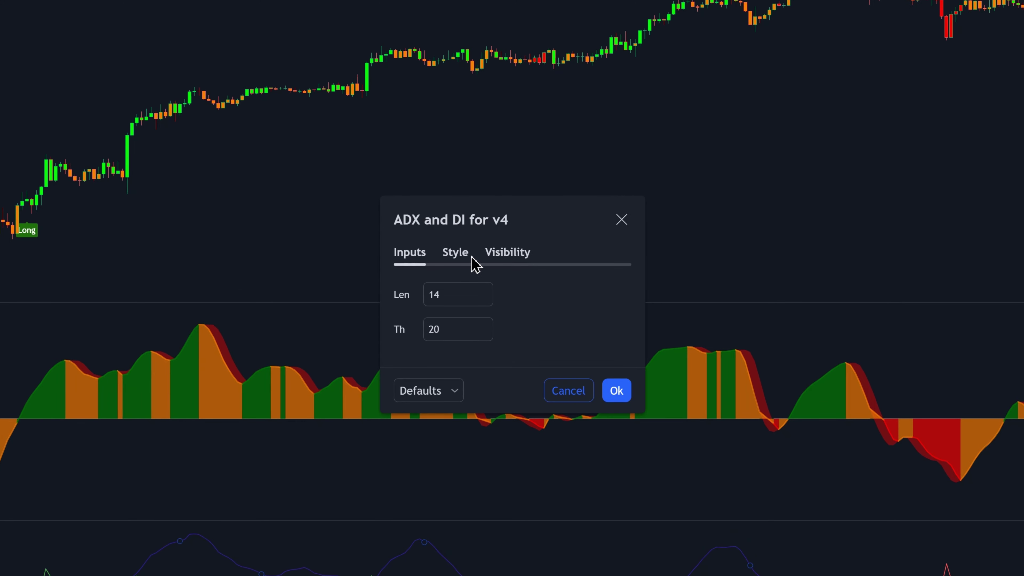
{"action": "left_click", "coordinate": [459, 254]}
{"action": "left_click", "coordinate": [482, 375]}
{"action": "left_click", "coordinate": [492, 407]}
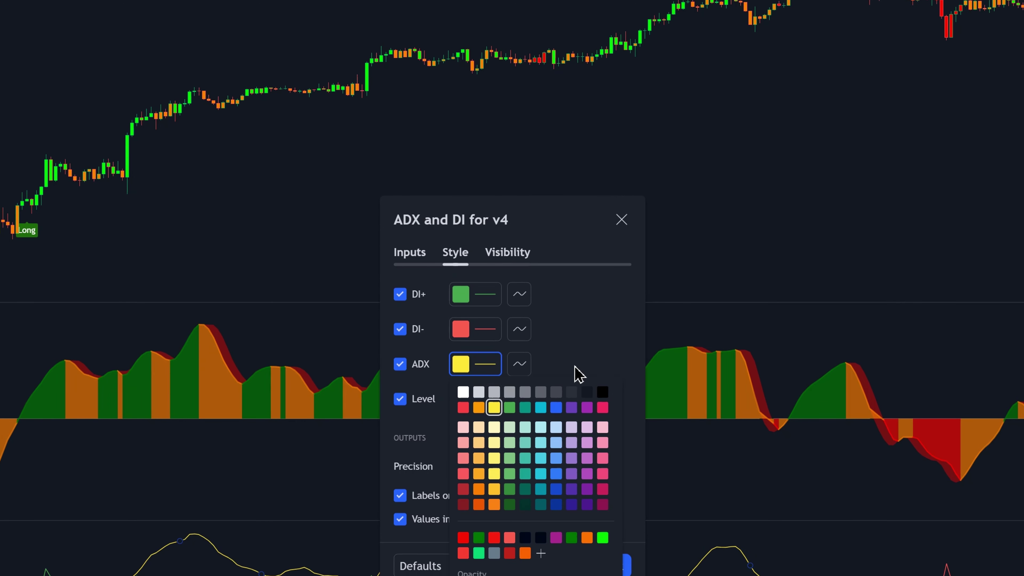
{"action": "left_click", "coordinate": [574, 373]}
{"action": "left_click", "coordinate": [410, 252]}
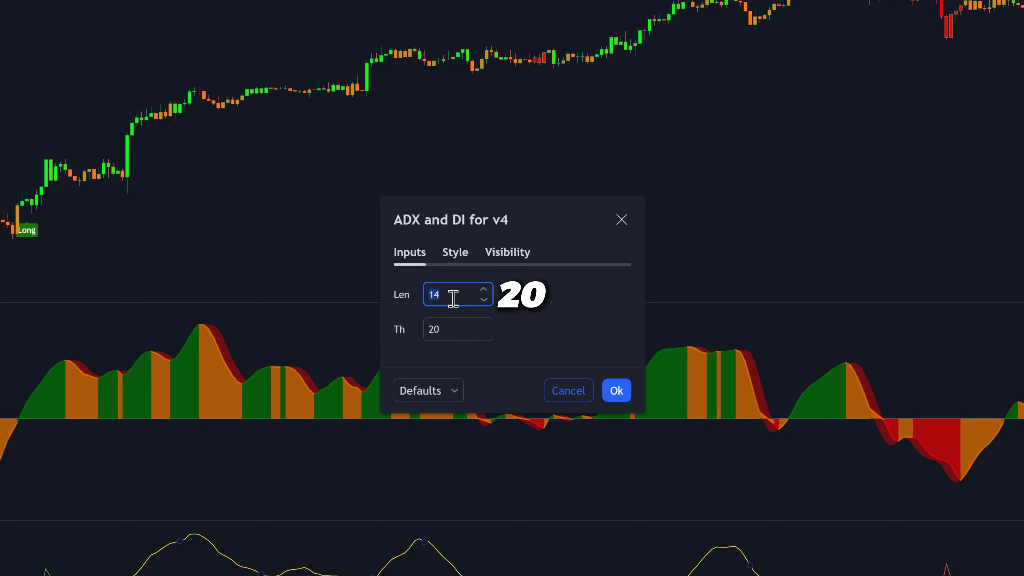
{"action": "double_click", "coordinate": [454, 329]}
{"action": "type", "text": "3"}
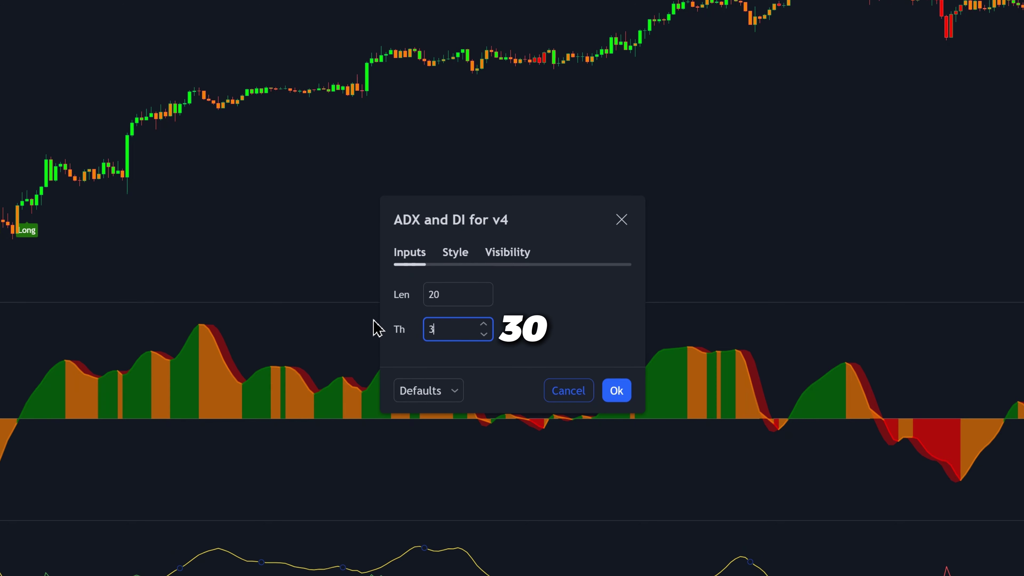
{"action": "left_click", "coordinate": [616, 390]}
{"action": "left_click_drag", "start_coordinate": [482, 190], "coordinate": [204, 241]}
{"action": "scroll", "coordinate": [655, 245], "scroll_direction": "down", "scroll_amount": 1}
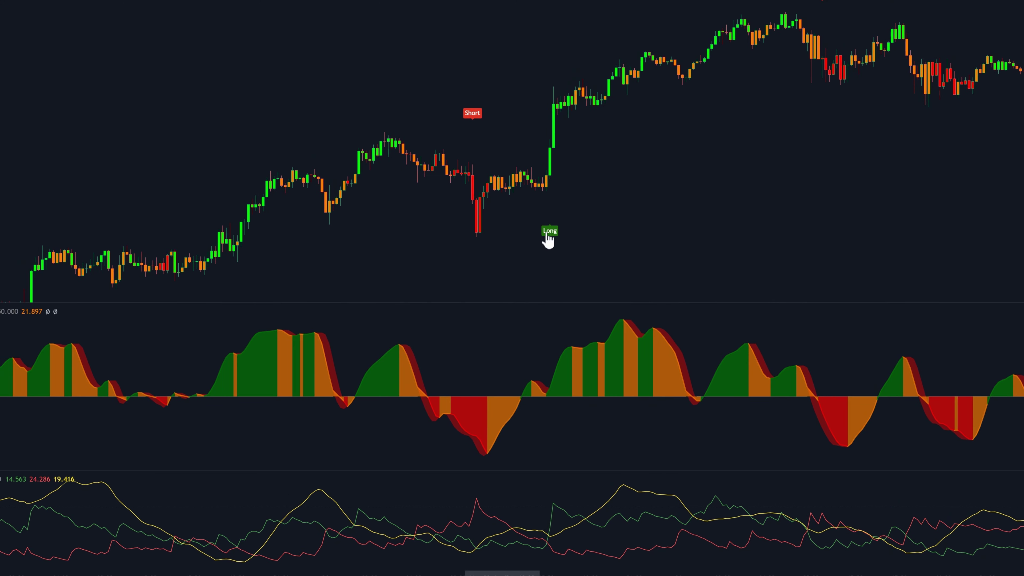
{"action": "scroll", "coordinate": [548, 242], "scroll_direction": "up", "scroll_amount": 2}
{"action": "scroll", "coordinate": [552, 250], "scroll_direction": "up", "scroll_amount": 1}
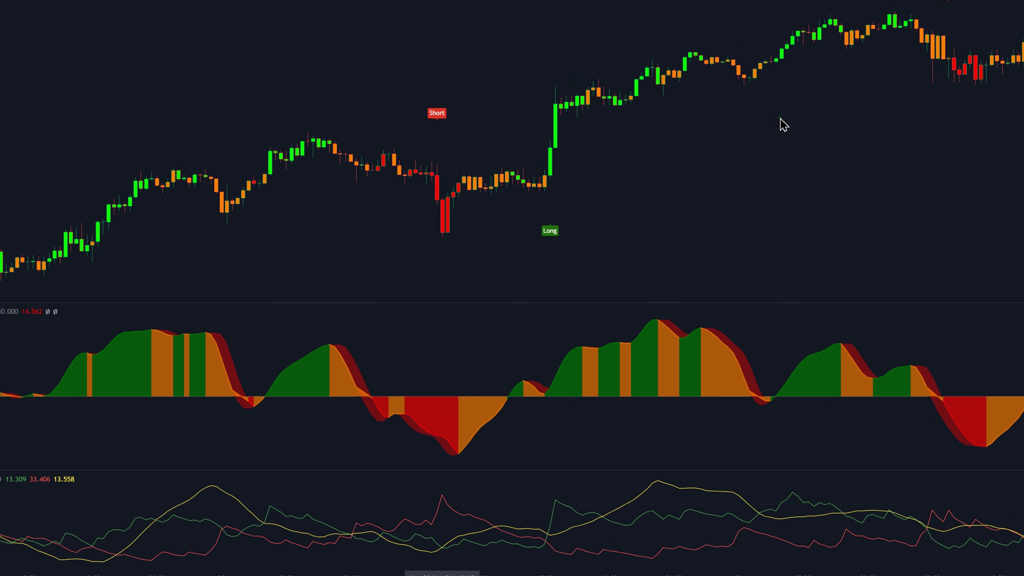
{"action": "left_click_drag", "start_coordinate": [778, 126], "coordinate": [307, 183]}
{"action": "left_click_drag", "start_coordinate": [741, 202], "coordinate": [538, 268]}
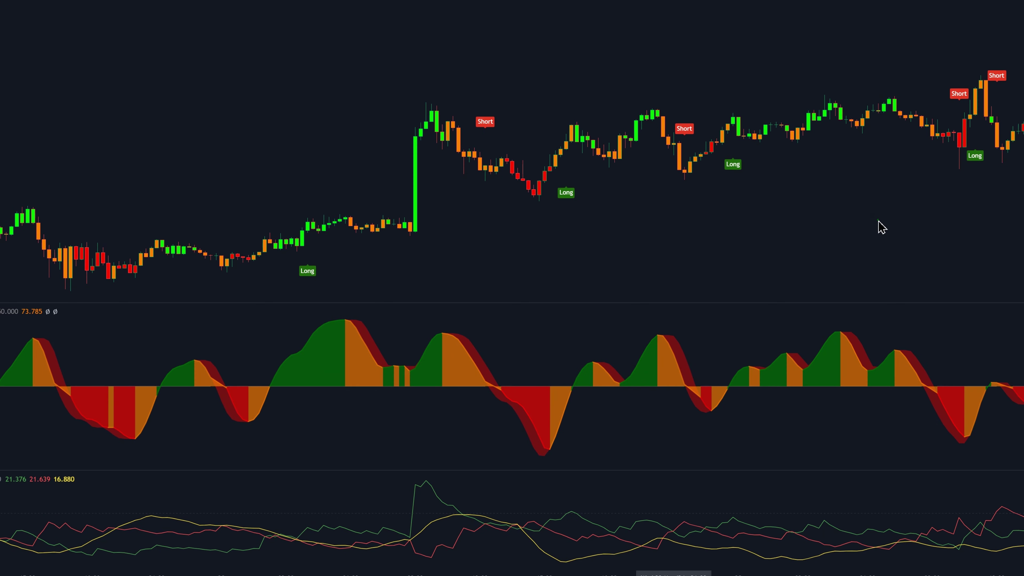
{"action": "left_click_drag", "start_coordinate": [880, 224], "coordinate": [747, 231]}
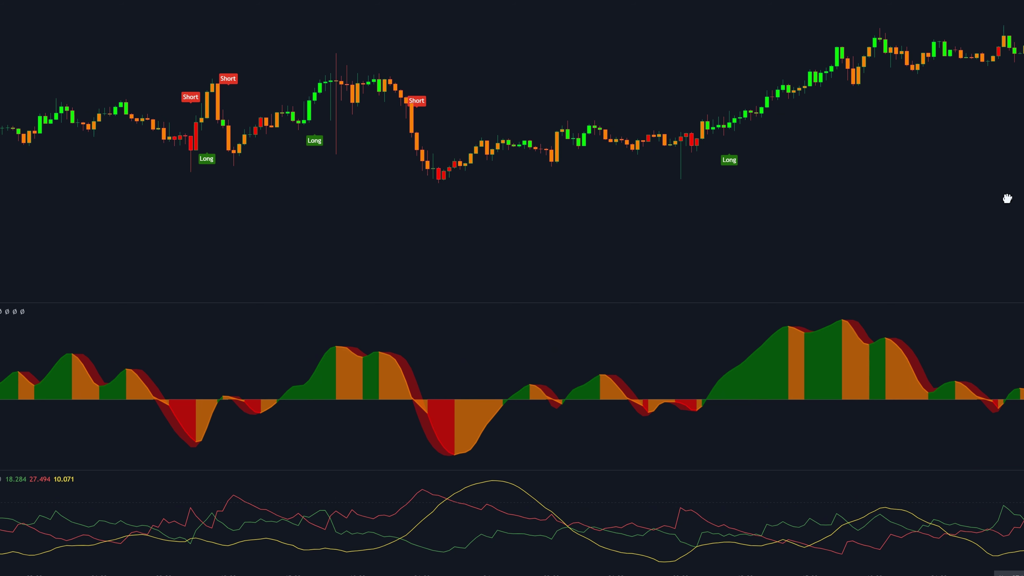
{"action": "left_click_drag", "start_coordinate": [1005, 197], "coordinate": [808, 247]}
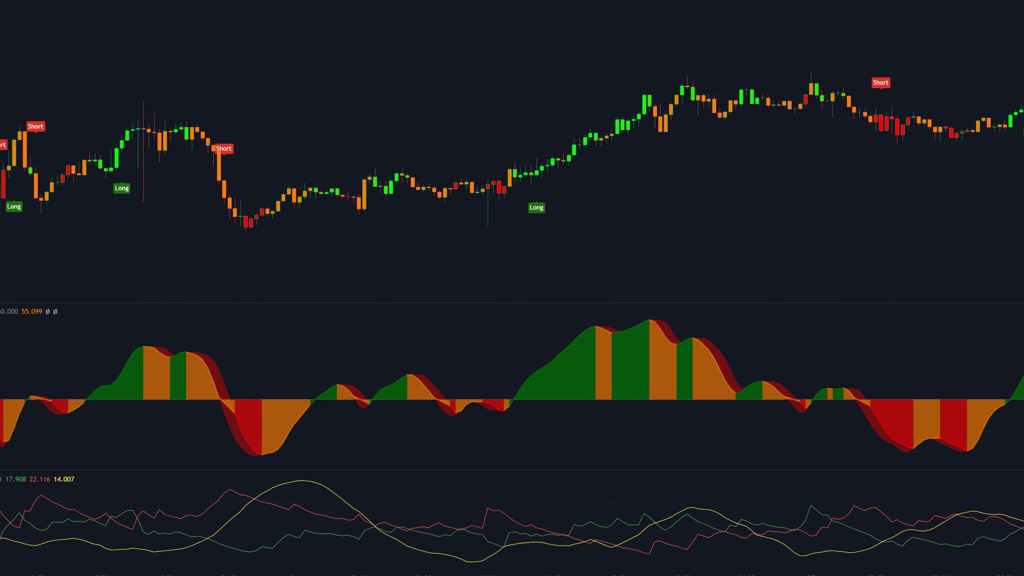
{"action": "left_click", "coordinate": [547, 180]}
{"action": "left_click_drag", "start_coordinate": [544, 135], "coordinate": [551, 59]}
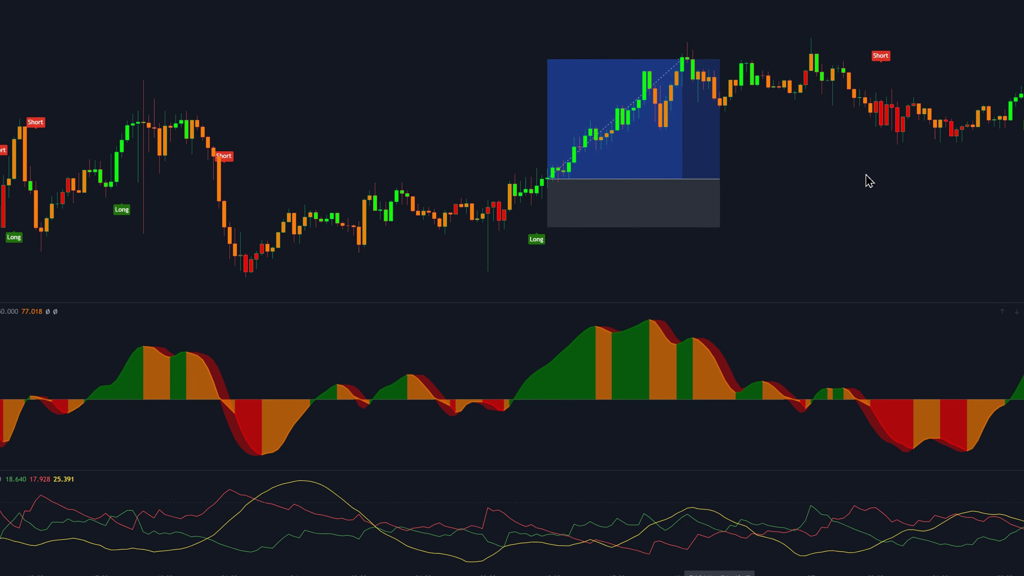
{"action": "left_click", "coordinate": [710, 217]}
{"action": "key", "text": "Delete"}
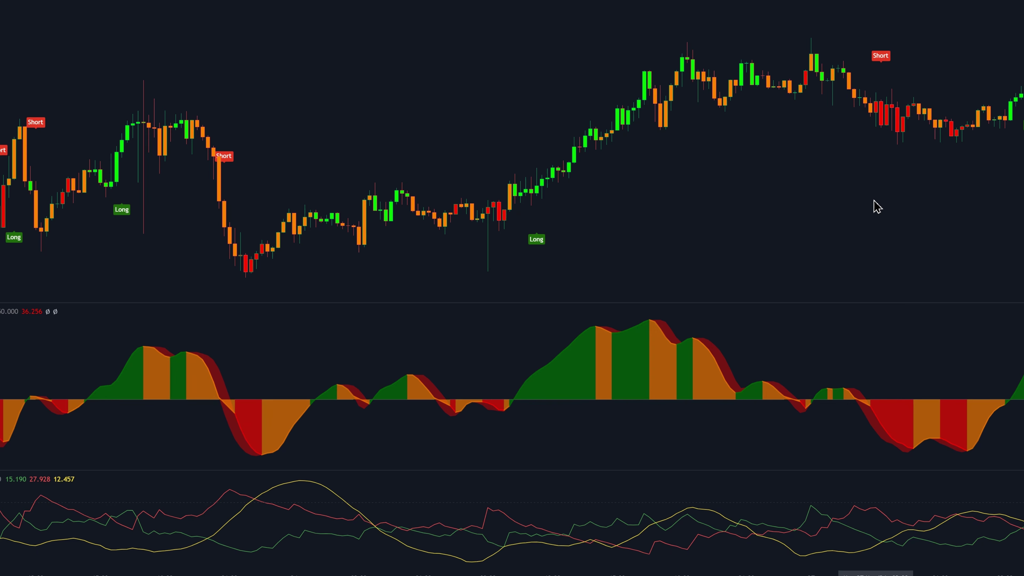
{"action": "left_click_drag", "start_coordinate": [856, 205], "coordinate": [736, 219]}
{"action": "left_click_drag", "start_coordinate": [703, 225], "coordinate": [521, 245]}
{"action": "left_click_drag", "start_coordinate": [777, 226], "coordinate": [604, 256]}
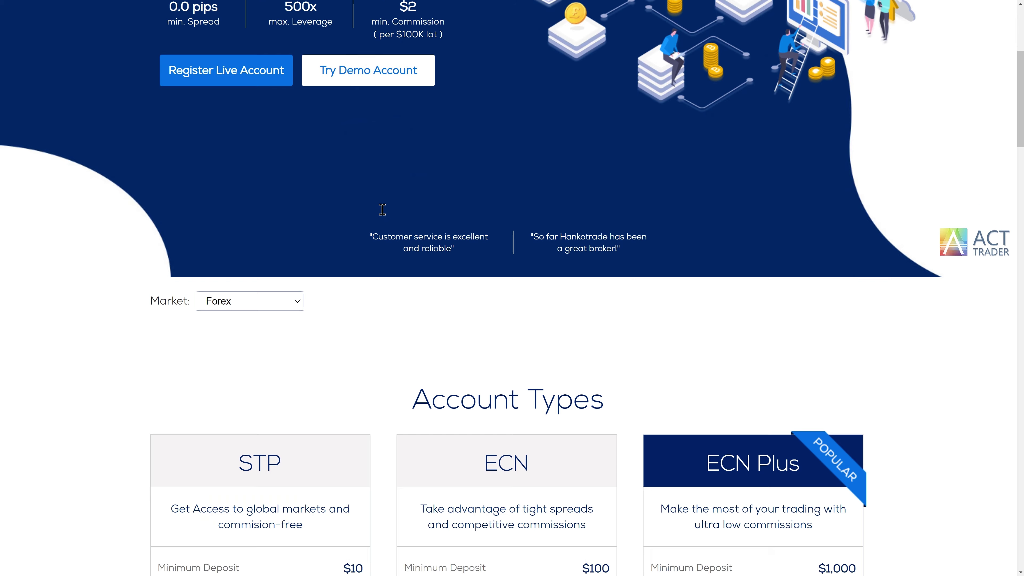
Step: Review account types, highlighting the ECN 0.0 pips spread and 1:500 maximum leverage
{"action": "scroll", "coordinate": [242, 142], "scroll_direction": "down", "scroll_amount": 3}
{"action": "left_click", "coordinate": [242, 142]}
{"action": "scroll", "coordinate": [244, 158], "scroll_direction": "down", "scroll_amount": 1}
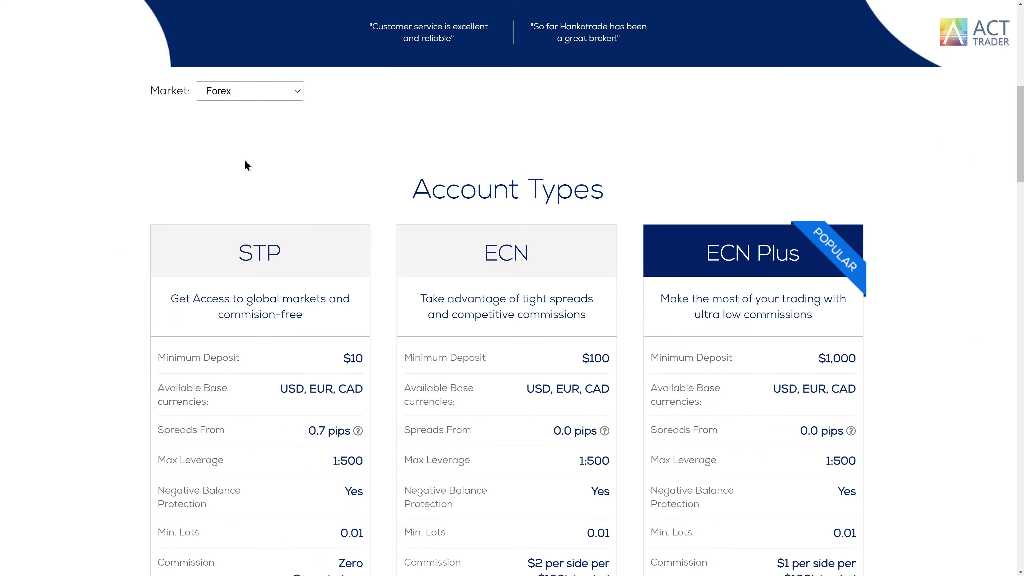
{"action": "scroll", "coordinate": [245, 162], "scroll_direction": "down", "scroll_amount": 3}
{"action": "left_click_drag", "start_coordinate": [551, 250], "coordinate": [587, 247]}
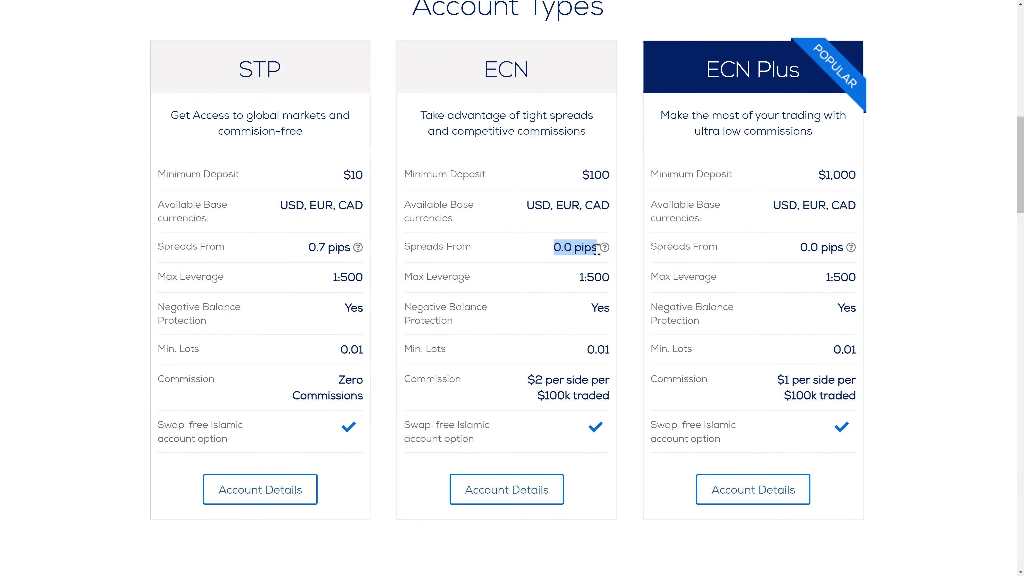
{"action": "mouse_move", "coordinate": [609, 253]}
{"action": "left_click_drag", "start_coordinate": [797, 248], "coordinate": [842, 247]}
{"action": "scroll", "coordinate": [727, 251], "scroll_direction": "down", "scroll_amount": 1}
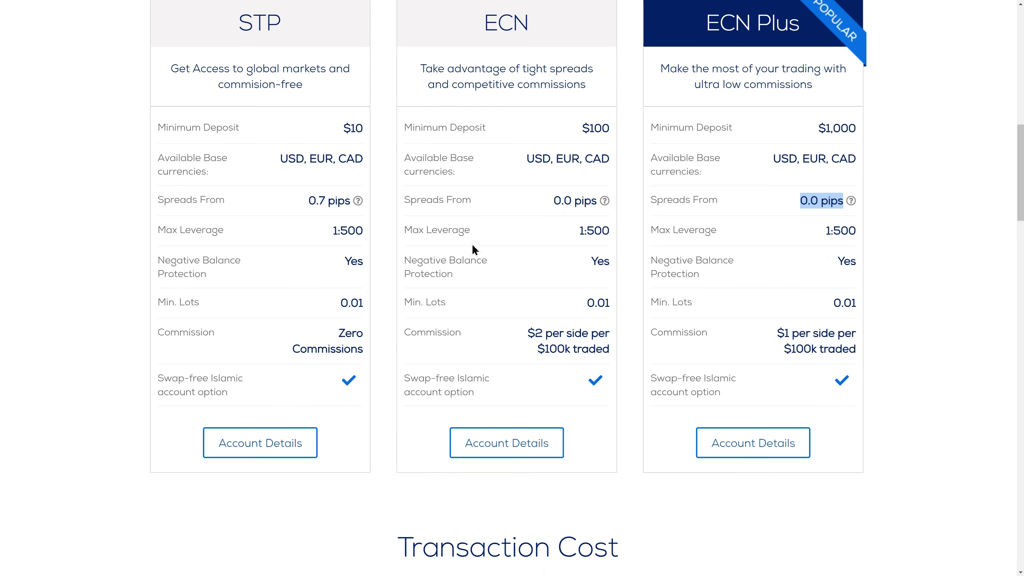
{"action": "left_click", "coordinate": [436, 235]}
{"action": "left_click_drag", "start_coordinate": [404, 228], "coordinate": [609, 233]}
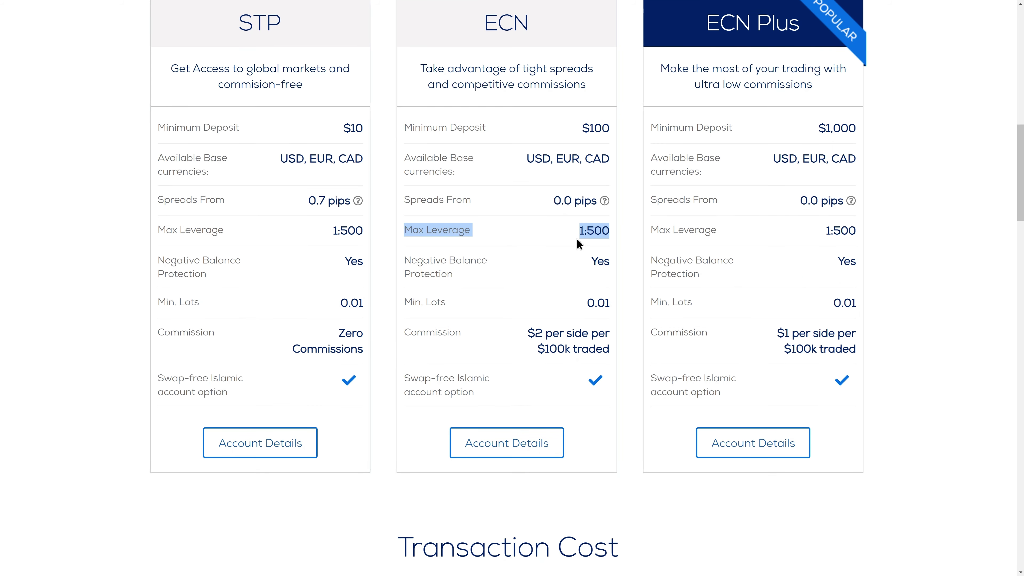
{"action": "scroll", "coordinate": [579, 244], "scroll_direction": "up", "scroll_amount": 15}
Step: Open the 100% Bonus promotion page from Promotional Offers and highlight its heading
{"action": "mouse_move", "coordinate": [813, 46]}
{"action": "left_click", "coordinate": [804, 71]}
{"action": "left_click_drag", "start_coordinate": [150, 160], "coordinate": [295, 160]}
{"action": "left_click_drag", "start_coordinate": [313, 209], "coordinate": [514, 196]}
{"action": "scroll", "coordinate": [421, 209], "scroll_direction": "down", "scroll_amount": 12}
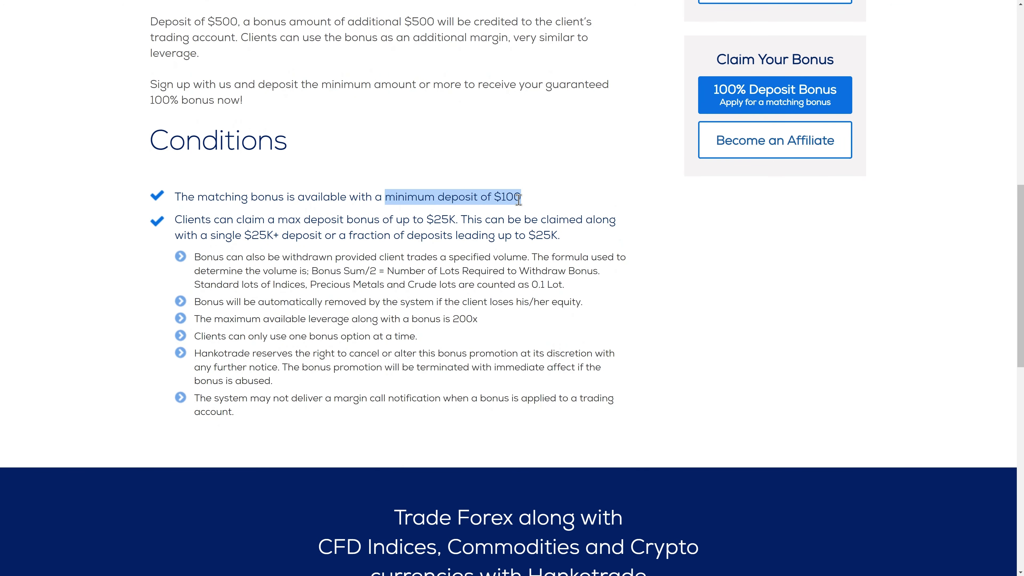
Step: Note the $25K bonus cap, then return home and show the ECN Indices transaction cost
{"action": "left_click_drag", "start_coordinate": [396, 219], "coordinate": [456, 219]}
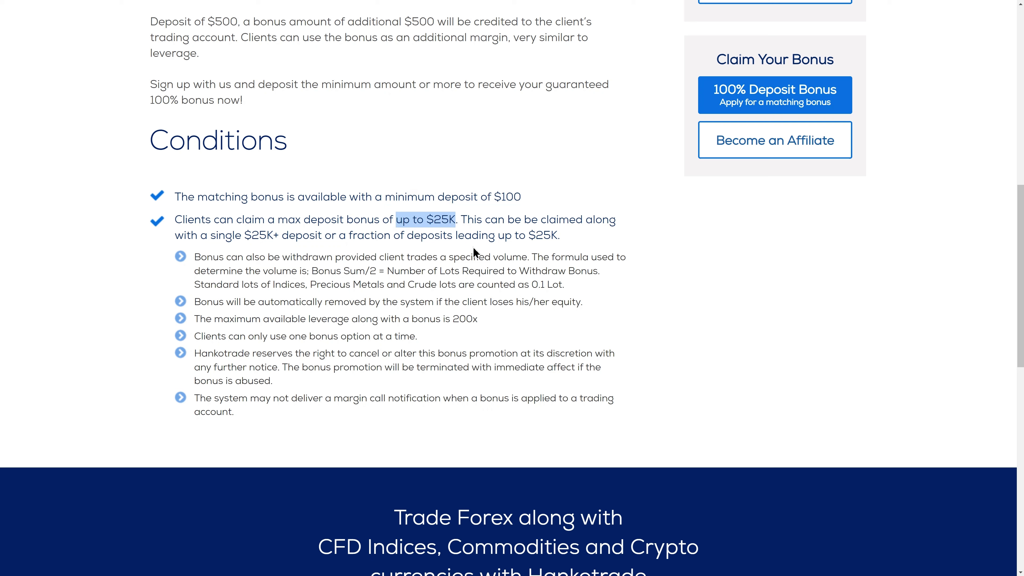
{"action": "left_click", "coordinate": [473, 250]}
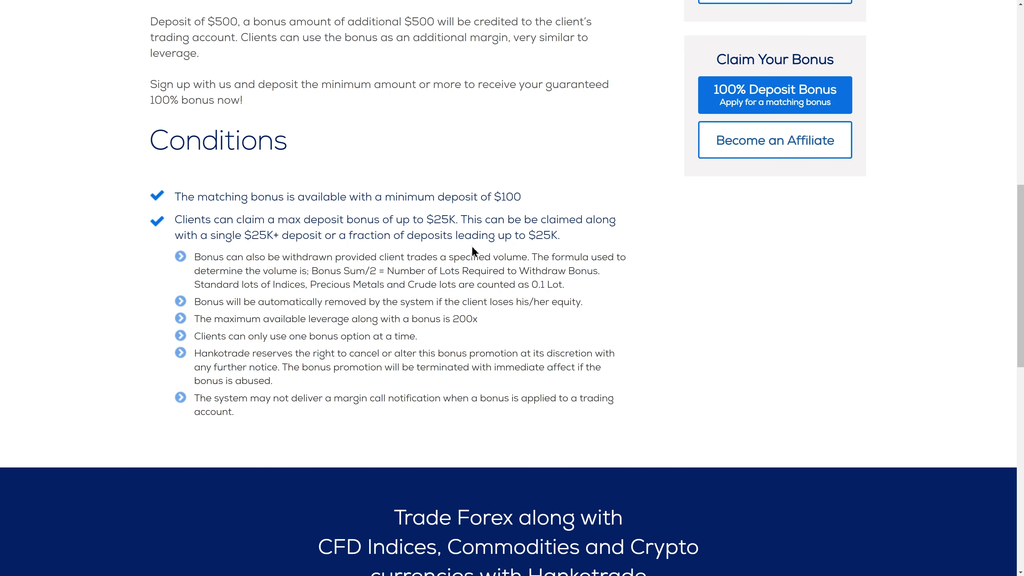
{"action": "scroll", "coordinate": [472, 245], "scroll_direction": "up", "scroll_amount": 1}
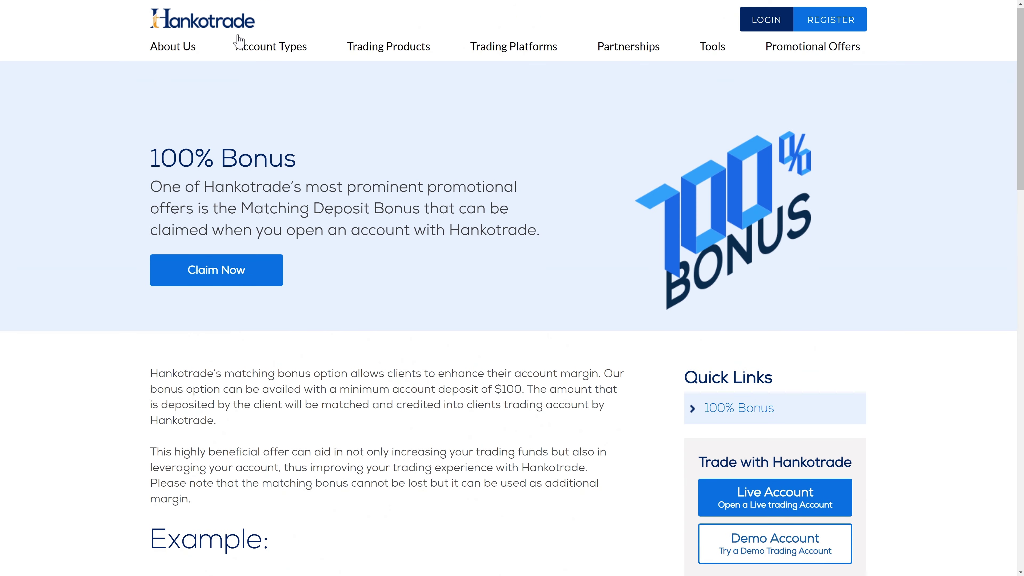
{"action": "left_click", "coordinate": [235, 39]}
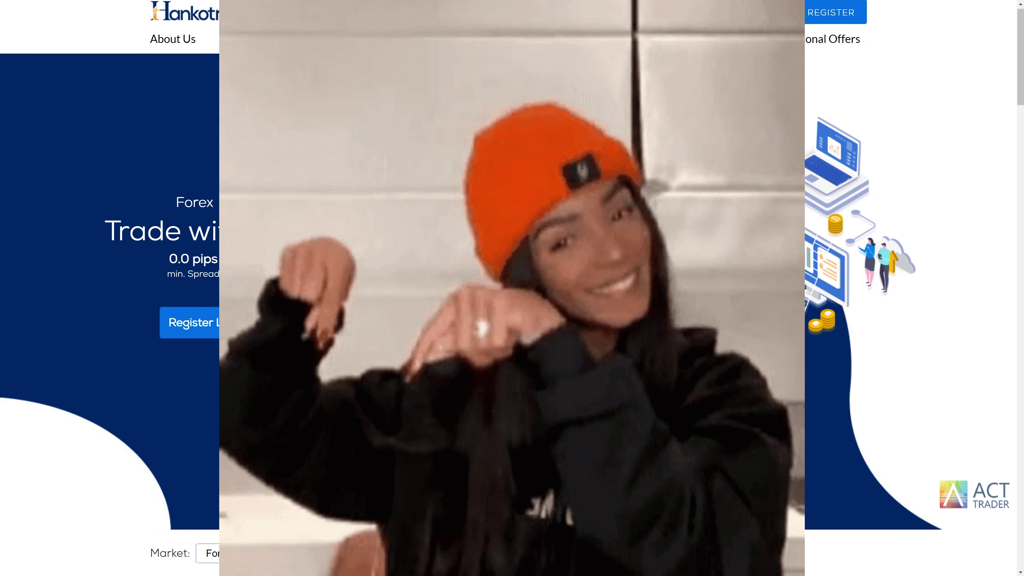
{"action": "scroll", "coordinate": [549, 217], "scroll_direction": "down", "scroll_amount": 15}
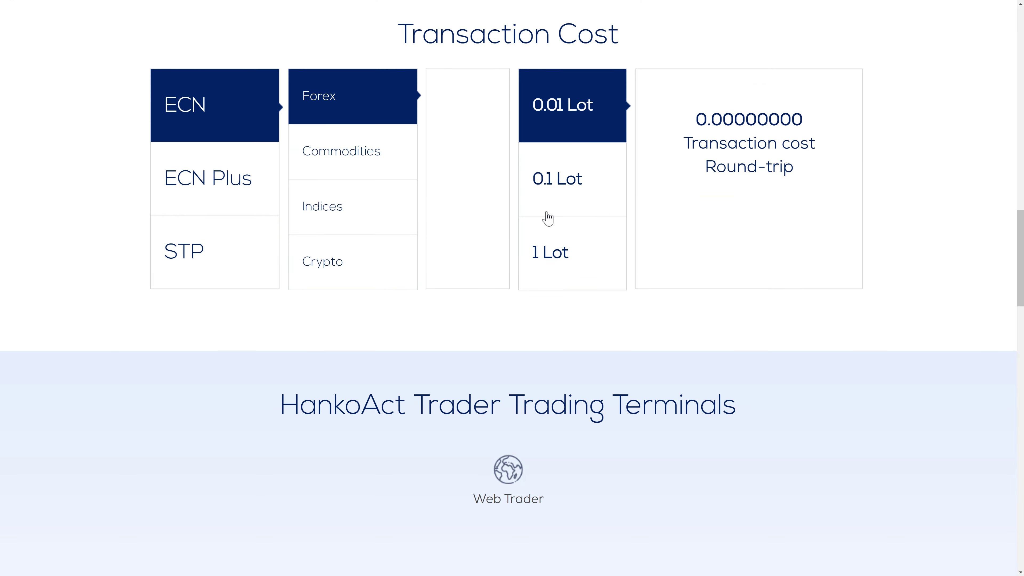
{"action": "left_click", "coordinate": [357, 215]}
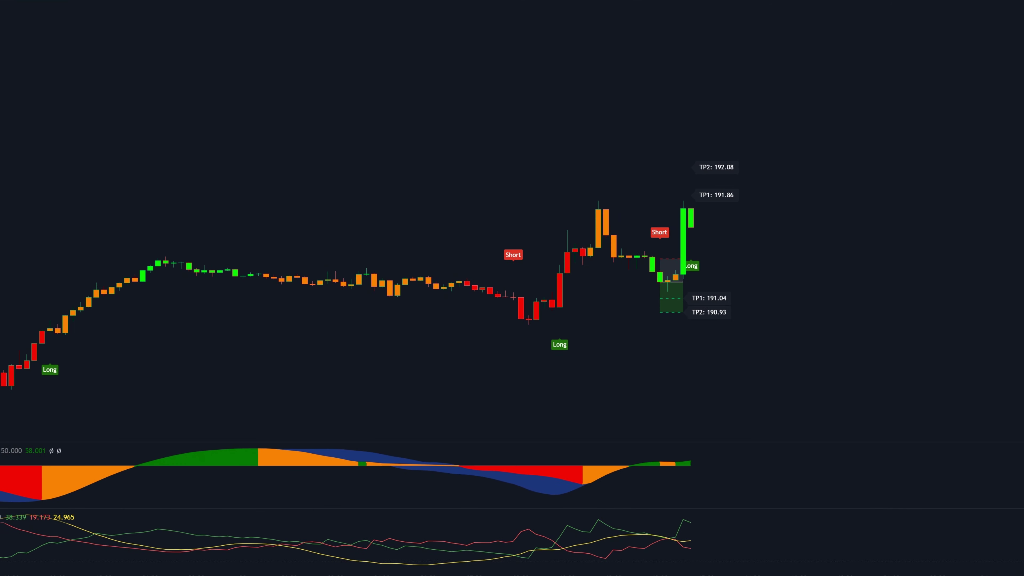
Step: Shrink the price chart, enlarge the oscillator and ADX panes, stretch the oscillator scale, and pan
{"action": "left_click_drag", "start_coordinate": [1008, 443], "coordinate": [994, 420]}
{"action": "left_click_drag", "start_coordinate": [975, 506], "coordinate": [975, 499]}
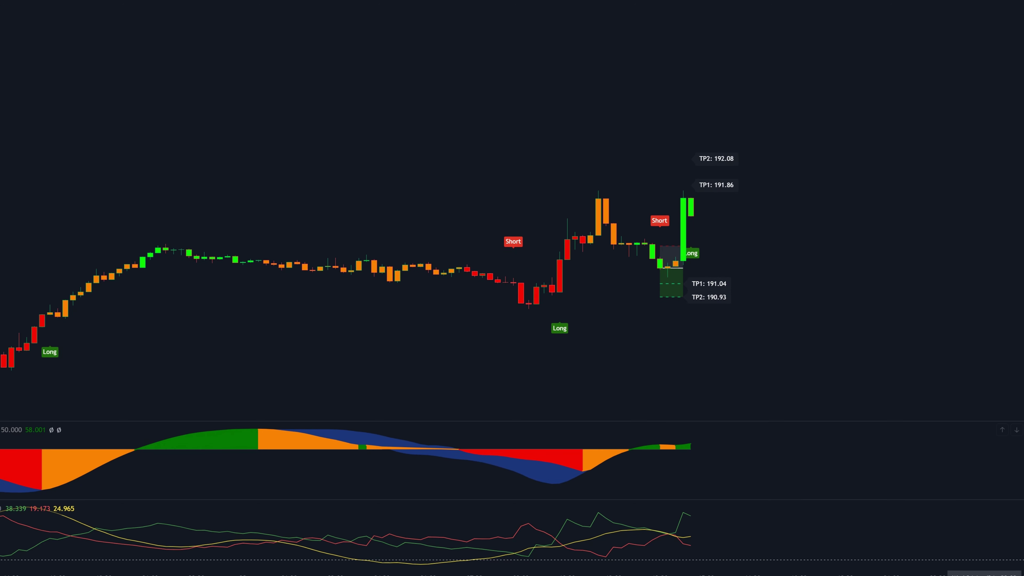
{"action": "left_click_drag", "start_coordinate": [1019, 457], "coordinate": [1020, 472]}
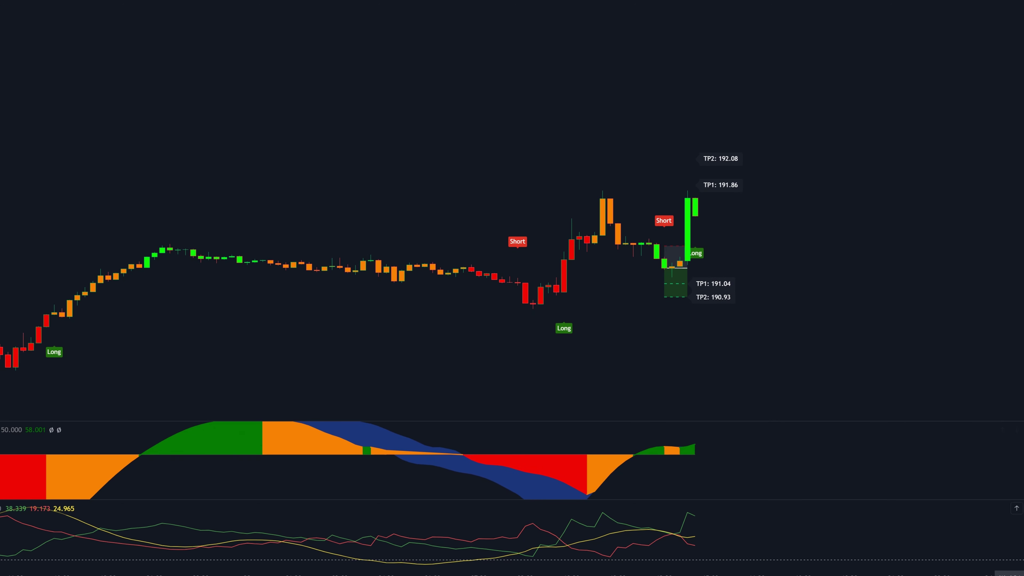
{"action": "left_click_drag", "start_coordinate": [893, 342], "coordinate": [830, 368]}
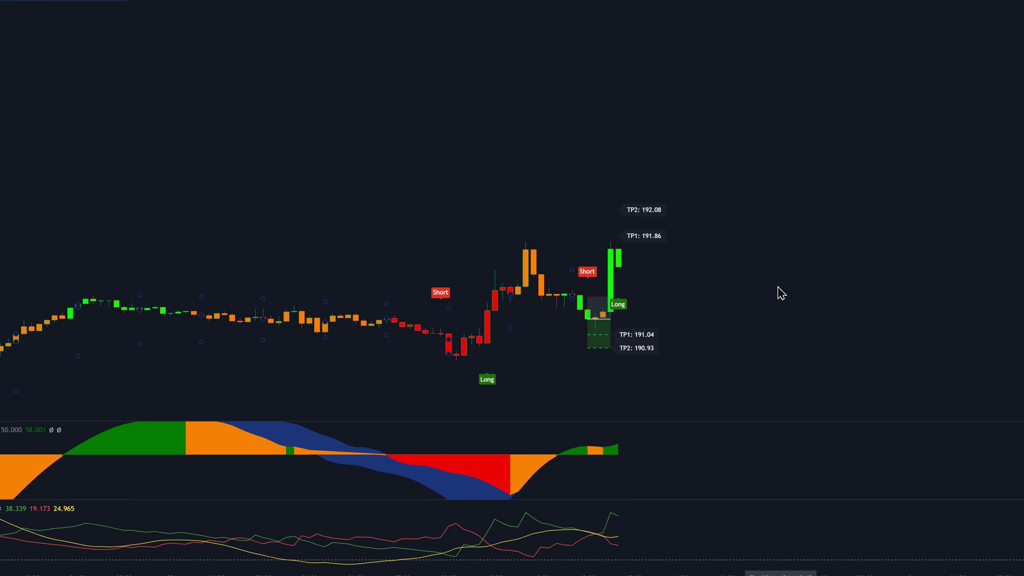
{"action": "scroll", "coordinate": [620, 316], "scroll_direction": "down", "scroll_amount": 2}
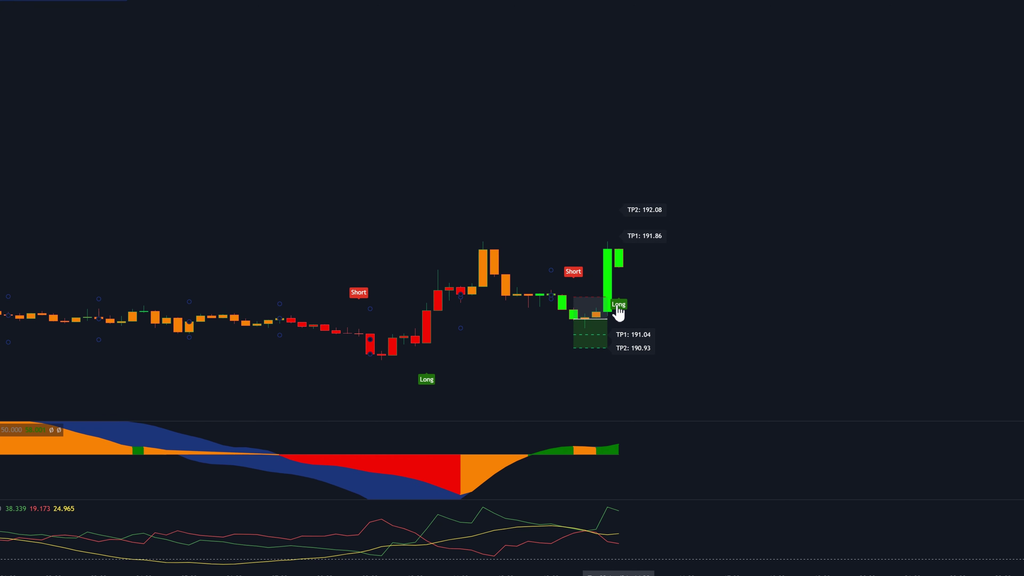
{"action": "scroll", "coordinate": [621, 310], "scroll_direction": "up", "scroll_amount": 3}
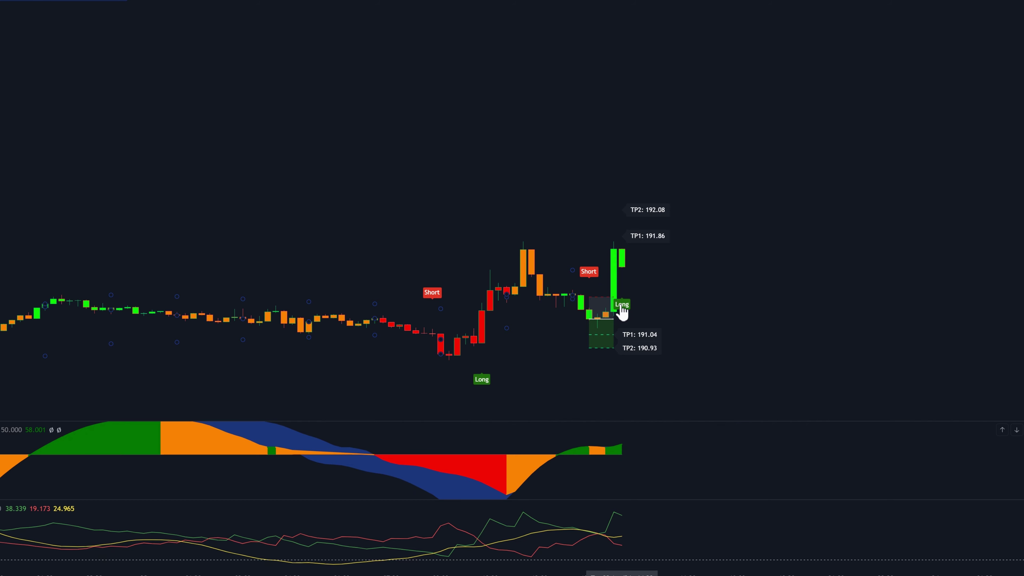
{"action": "left_click_drag", "start_coordinate": [709, 500], "coordinate": [719, 479]}
{"action": "left_click_drag", "start_coordinate": [716, 516], "coordinate": [735, 517]}
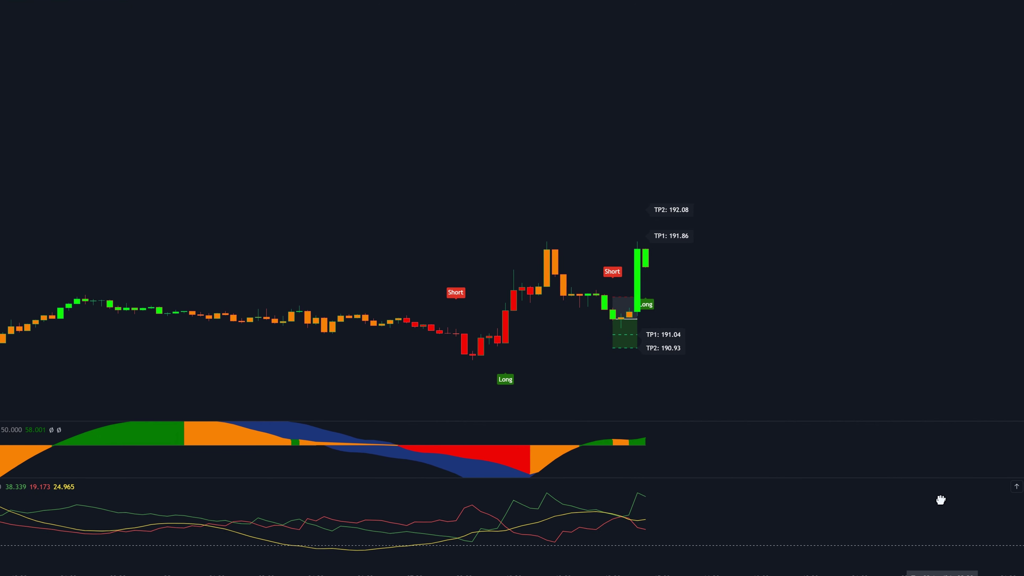
{"action": "scroll", "coordinate": [786, 532], "scroll_direction": "left", "scroll_amount": 1}
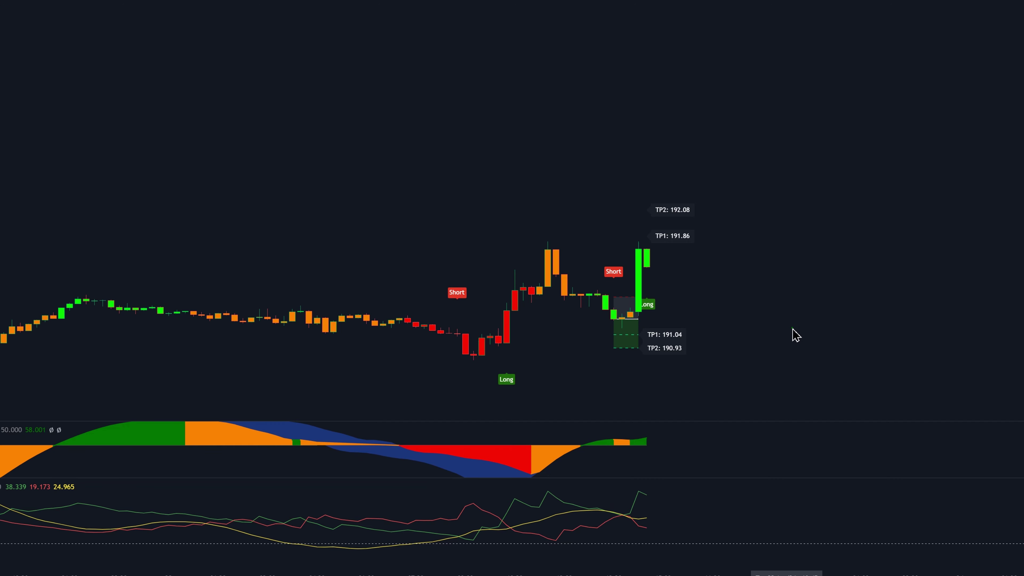
{"action": "scroll", "coordinate": [736, 345], "scroll_direction": "right", "scroll_amount": 3}
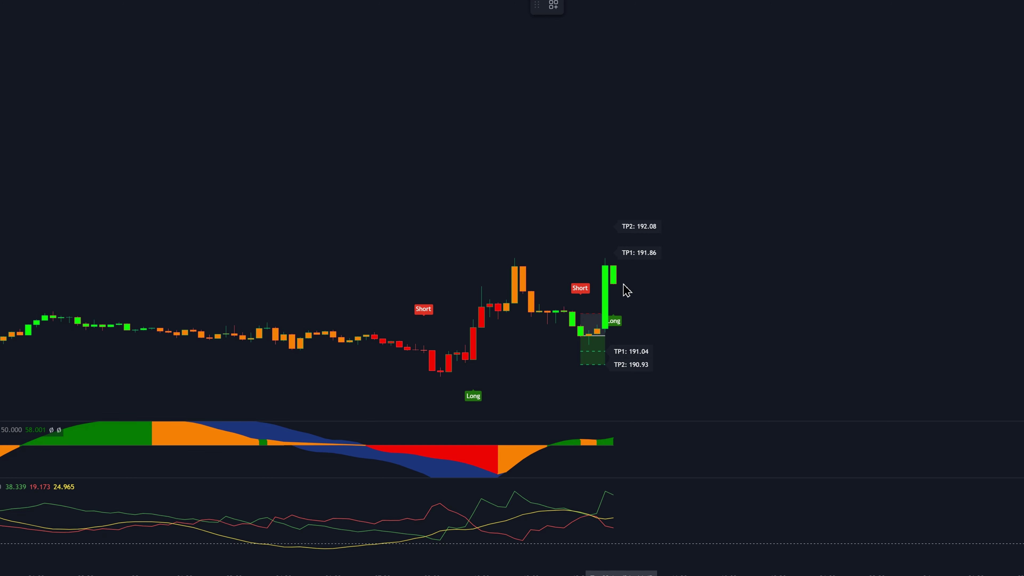
Step: Place a long position on the latest Long signal, lowering its stop and raising its target above TP2
{"action": "left_click", "coordinate": [623, 284]}
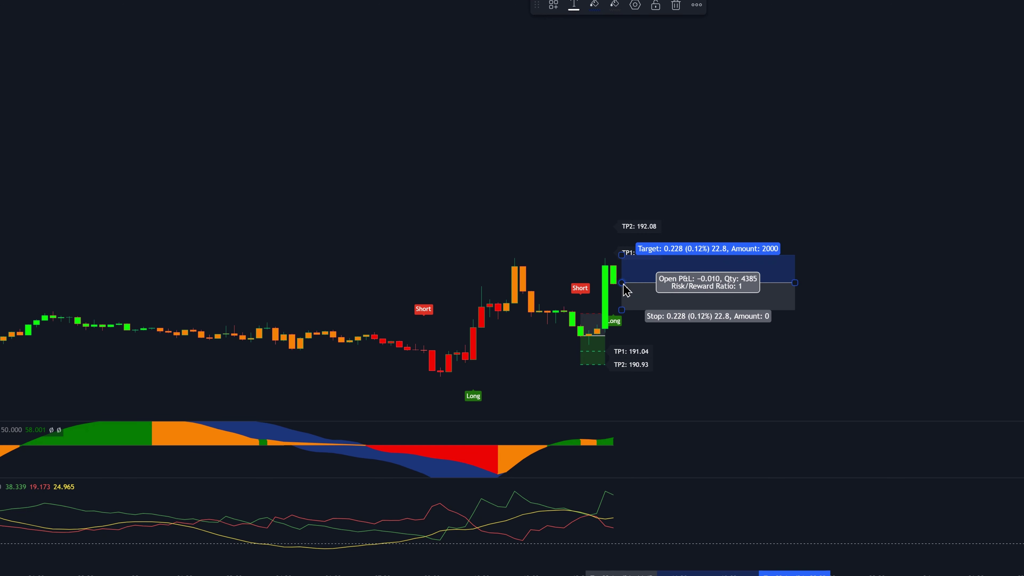
{"action": "left_click_drag", "start_coordinate": [606, 328], "coordinate": [590, 350]}
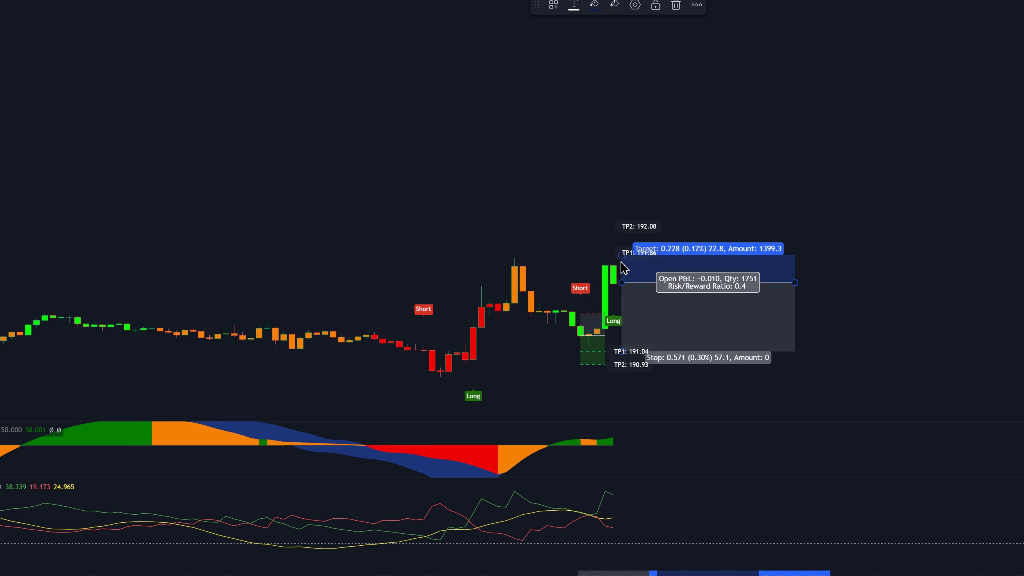
{"action": "left_click_drag", "start_coordinate": [621, 254], "coordinate": [619, 145]}
{"action": "left_click", "coordinate": [905, 315]}
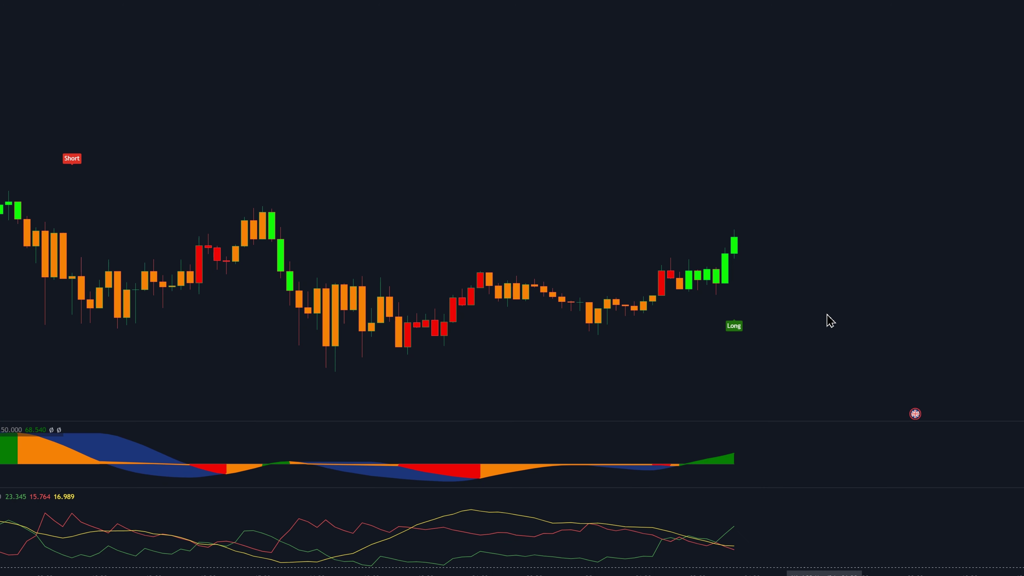
Step: Bring the newest replayed candles into view, ending on the fresh Long signal
{"action": "left_click_drag", "start_coordinate": [827, 319], "coordinate": [745, 333]}
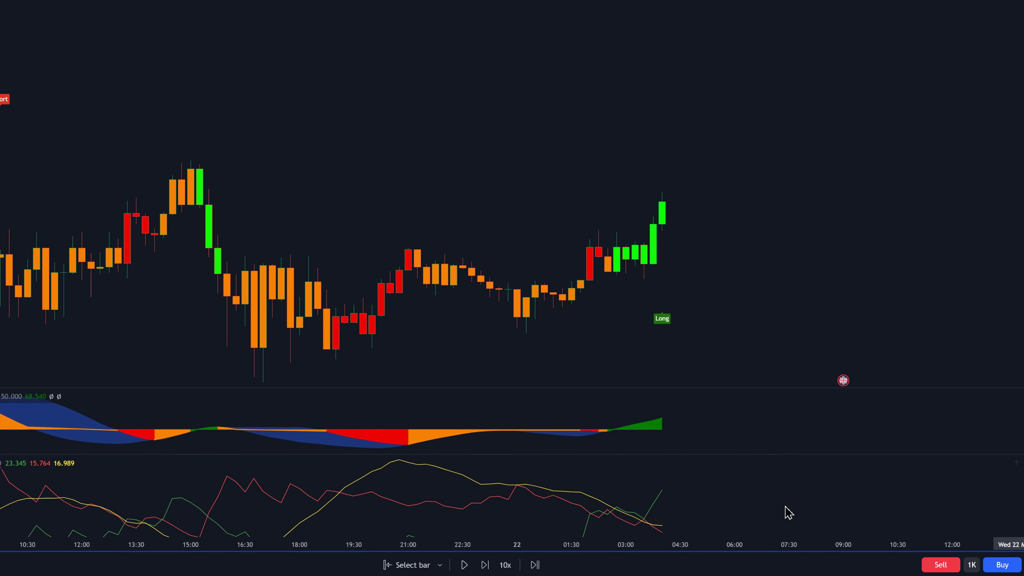
{"action": "key", "text": "Left"}
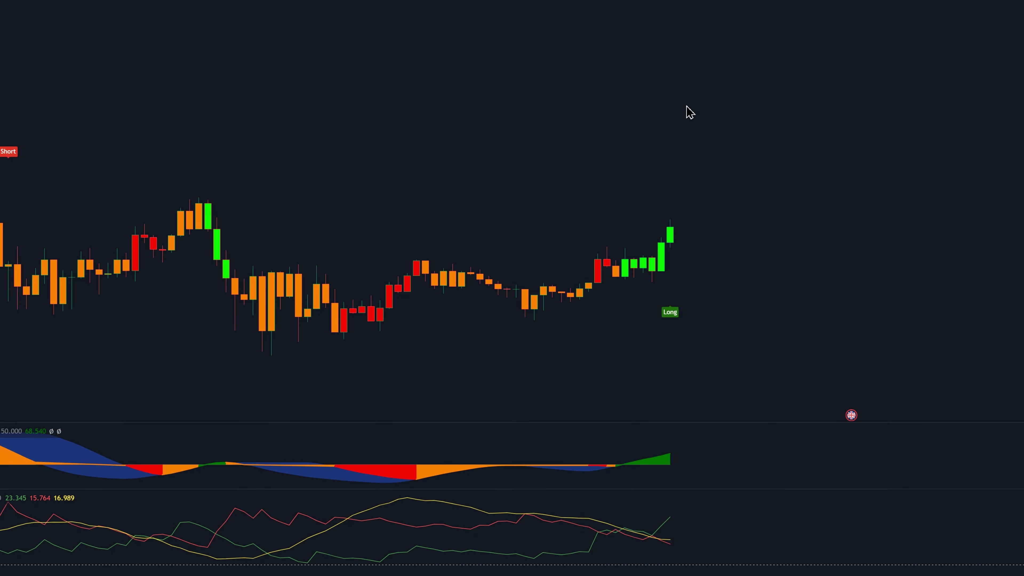
Step: Place a long position on the Long signal candle with its profit target raised
{"action": "left_click", "coordinate": [678, 227]}
{"action": "left_click_drag", "start_coordinate": [679, 192], "coordinate": [696, 105]}
{"action": "left_click", "coordinate": [909, 194]}
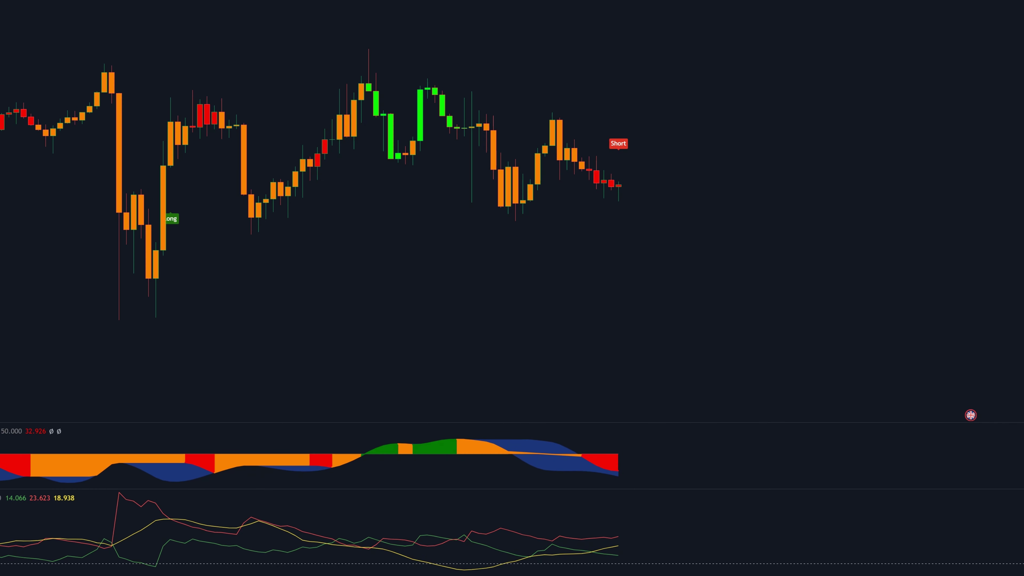
Step: Nudge the ADX lines within their pane and let the replay run on to a Short signal
{"action": "left_click_drag", "start_coordinate": [983, 514], "coordinate": [982, 514]}
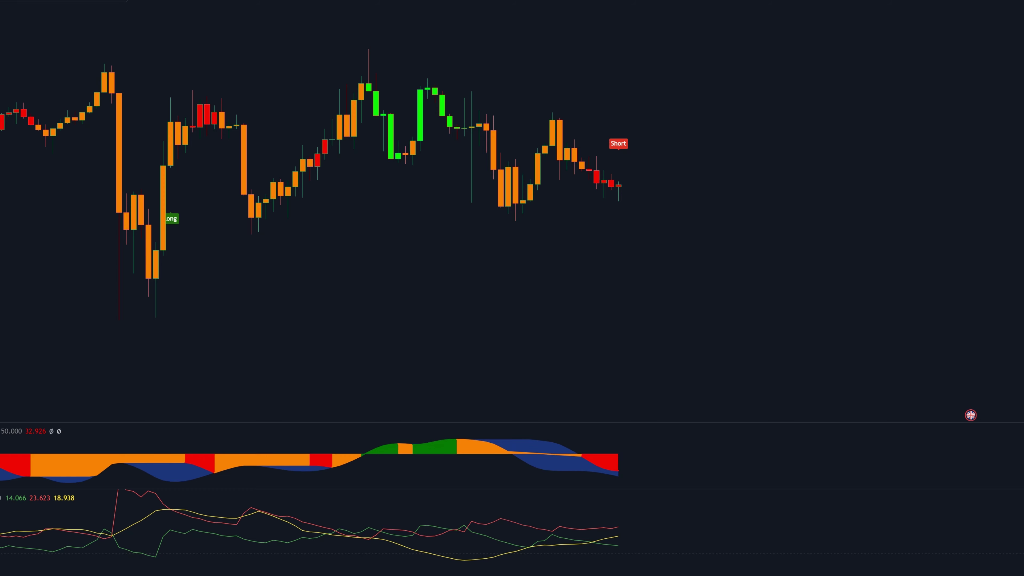
{"action": "left_click", "coordinate": [622, 148]}
{"action": "mouse_move", "coordinate": [595, 536]}
{"action": "mouse_move", "coordinate": [604, 553]}
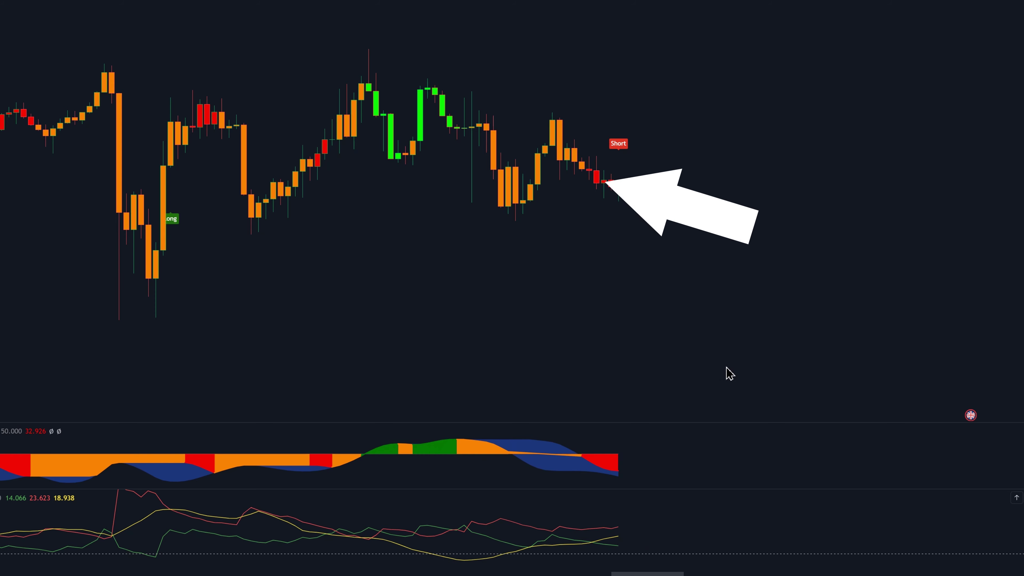
Step: Place a short position on the Short signal with a 0.270 stop and 0.540 target, then resume replay
{"action": "left_click", "coordinate": [625, 188]}
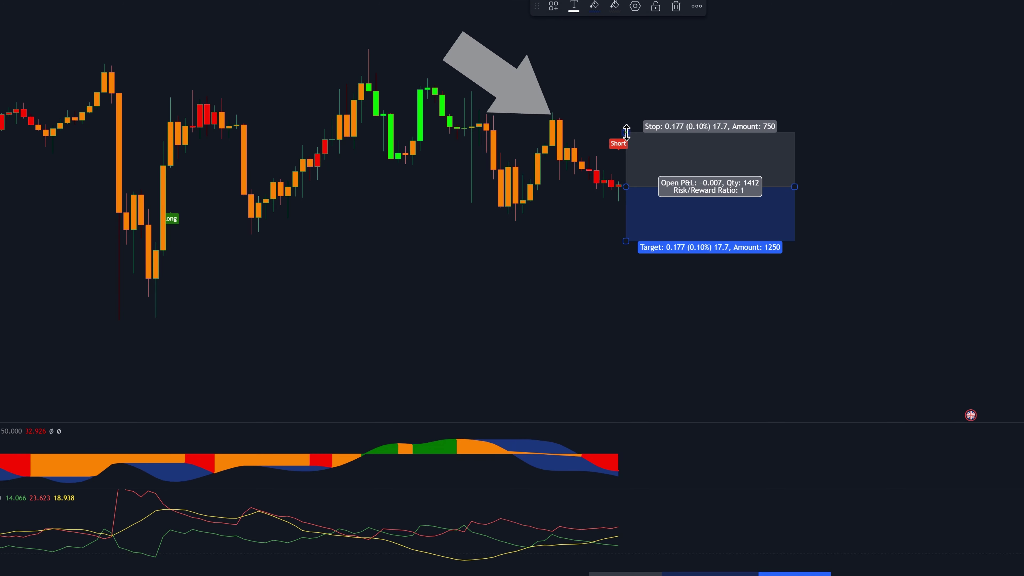
{"action": "left_click_drag", "start_coordinate": [625, 132], "coordinate": [626, 104]}
{"action": "left_click", "coordinate": [584, 123]}
{"action": "left_click", "coordinate": [647, 233]}
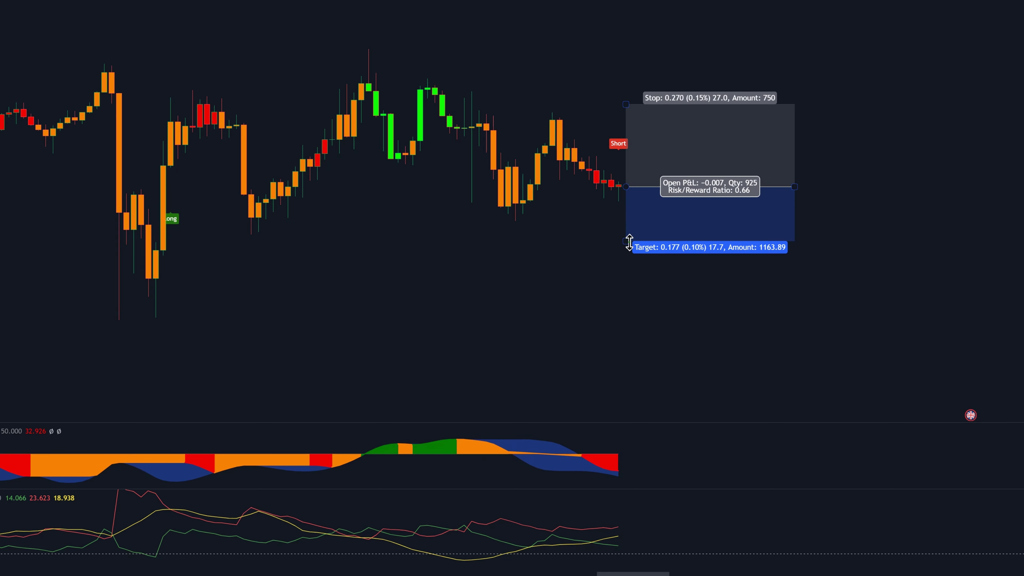
{"action": "mouse_move", "coordinate": [631, 244]}
{"action": "left_mouse_down"}
{"action": "mouse_move", "coordinate": [630, 366]}
{"action": "mouse_move", "coordinate": [633, 351]}
{"action": "left_mouse_up"}
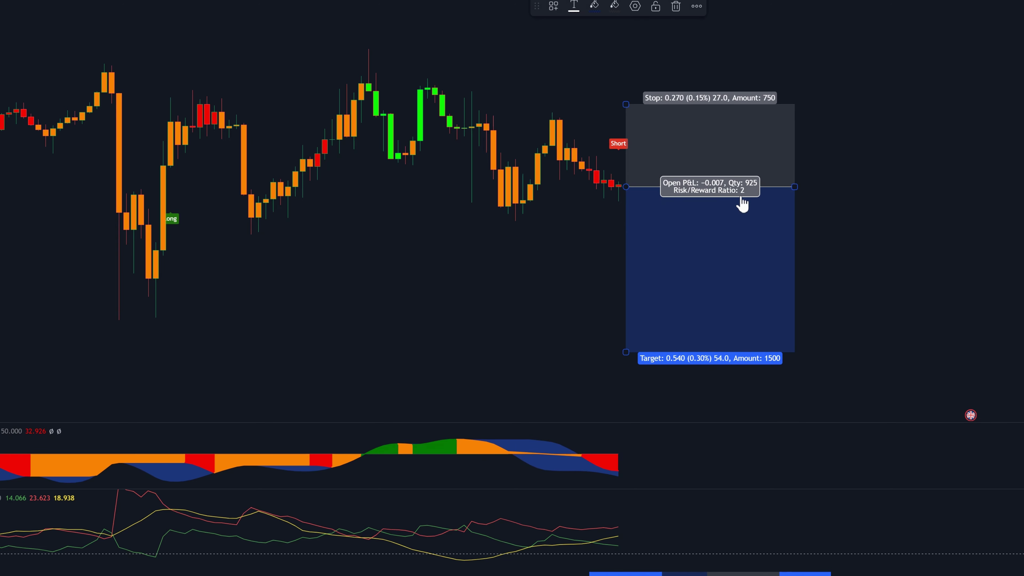
{"action": "left_click", "coordinate": [923, 268]}
{"action": "key", "text": "shift+Down"}
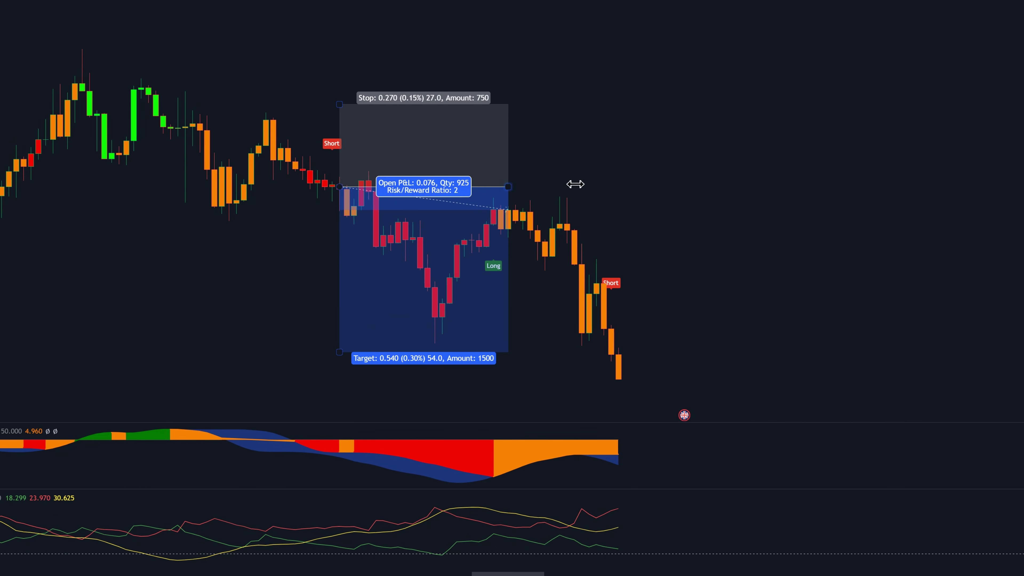
Step: Scroll the chart to review the short trade falling to its 0.540 target
{"action": "scroll", "coordinate": [927, 286], "scroll_direction": "left", "scroll_amount": 5}
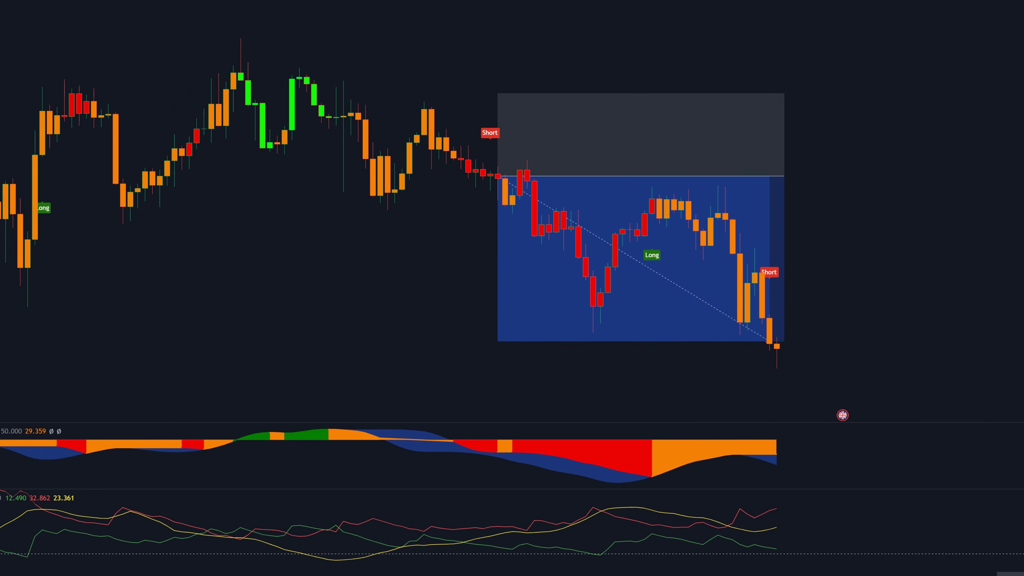